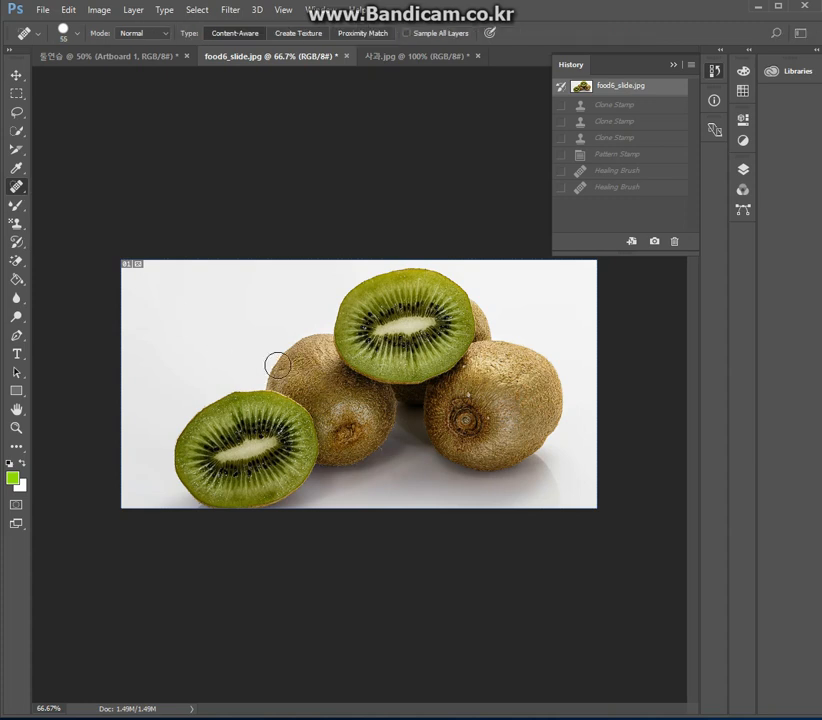
Step: Paint over the middle whole kiwi and the upper kiwi slice with the Content-Aware Spot Healing Brush
mouse_move(314, 346)
mouse_down()
mouse_move(280, 369)
mouse_move(279, 384)
mouse_move(312, 404)
mouse_move(327, 458)
mouse_move(357, 455)
mouse_move(379, 427)
mouse_move(384, 403)
mouse_move(347, 377)
mouse_move(332, 348)
mouse_move(312, 351)
mouse_move(317, 374)
mouse_move(305, 372)
mouse_move(358, 414)
mouse_up()
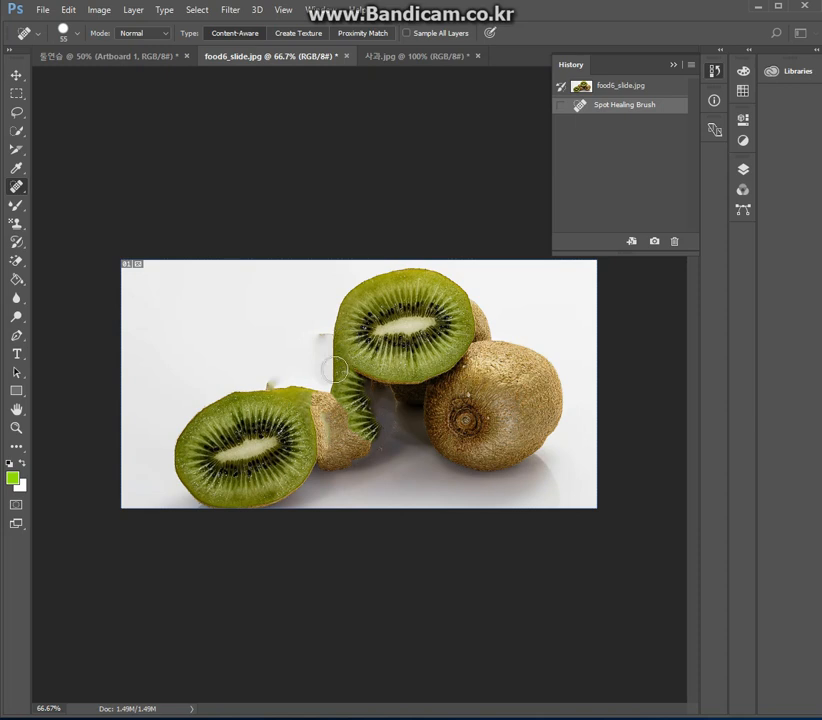
mouse_move(398, 292)
mouse_down()
mouse_move(362, 298)
mouse_move(345, 328)
mouse_move(354, 351)
mouse_move(375, 360)
mouse_move(410, 365)
mouse_move(444, 350)
mouse_move(460, 325)
mouse_move(462, 300)
mouse_move(419, 283)
mouse_move(364, 295)
mouse_move(435, 279)
mouse_move(447, 295)
mouse_move(448, 333)
mouse_move(432, 373)
mouse_move(380, 373)
mouse_move(350, 338)
mouse_move(357, 321)
mouse_move(418, 303)
mouse_move(417, 321)
mouse_move(397, 325)
mouse_move(425, 323)
mouse_move(384, 323)
mouse_move(397, 335)
mouse_move(360, 325)
mouse_move(416, 341)
mouse_up()
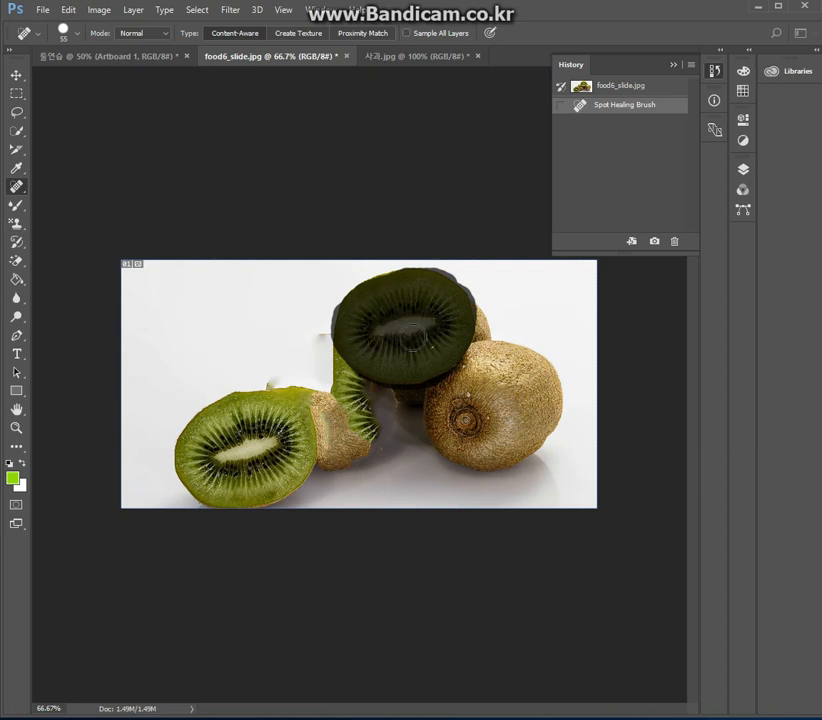
drag(436, 404, 435, 405)
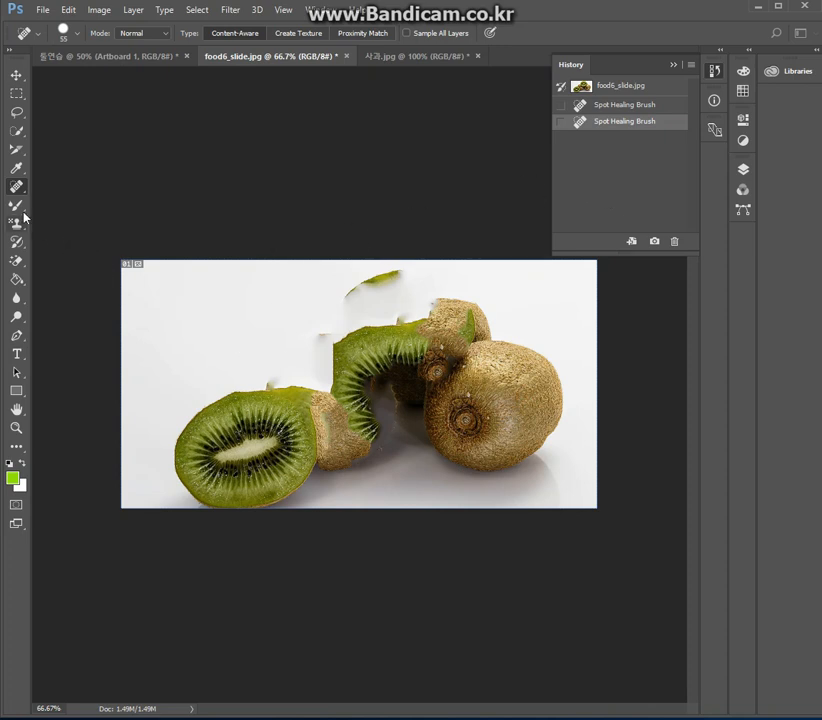
Step: Restore the upper kiwi slice and its surroundings with the History Brush, enlarging the brush to 61 px
click(16, 242)
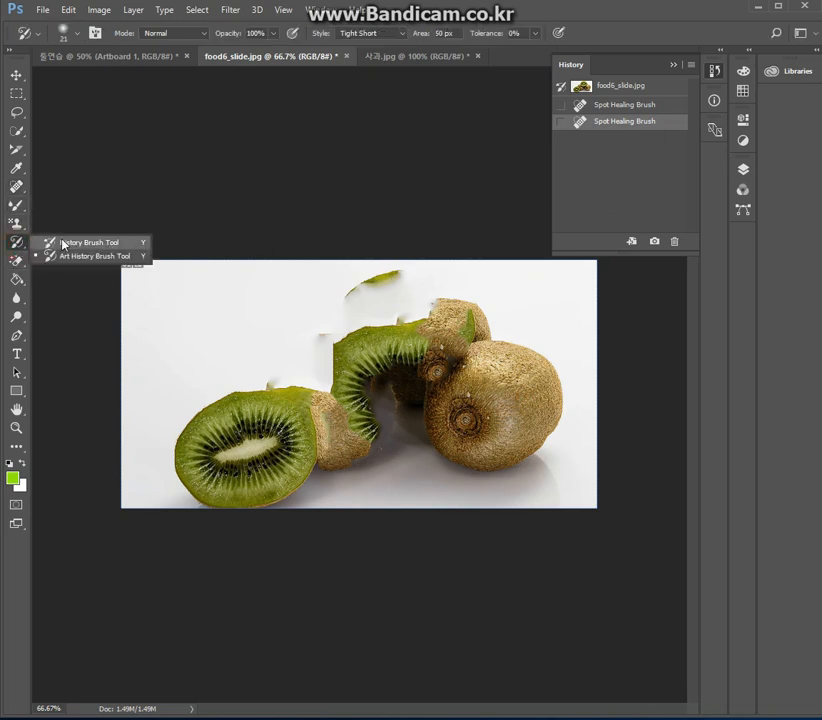
click(65, 238)
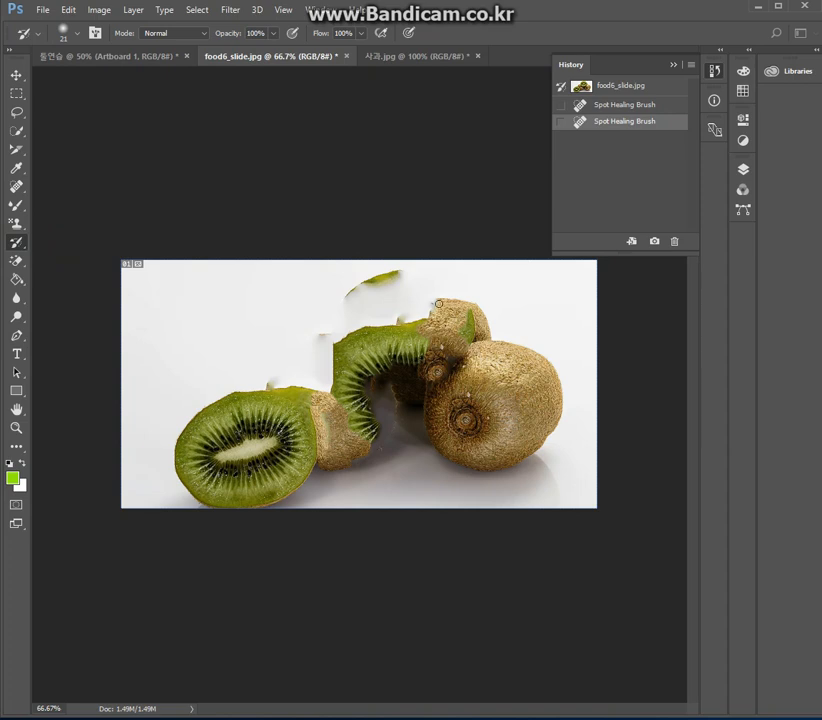
mouse_move(443, 298)
mouse_down()
mouse_move(395, 305)
mouse_move(380, 318)
mouse_move(428, 321)
mouse_up()
click(77, 34)
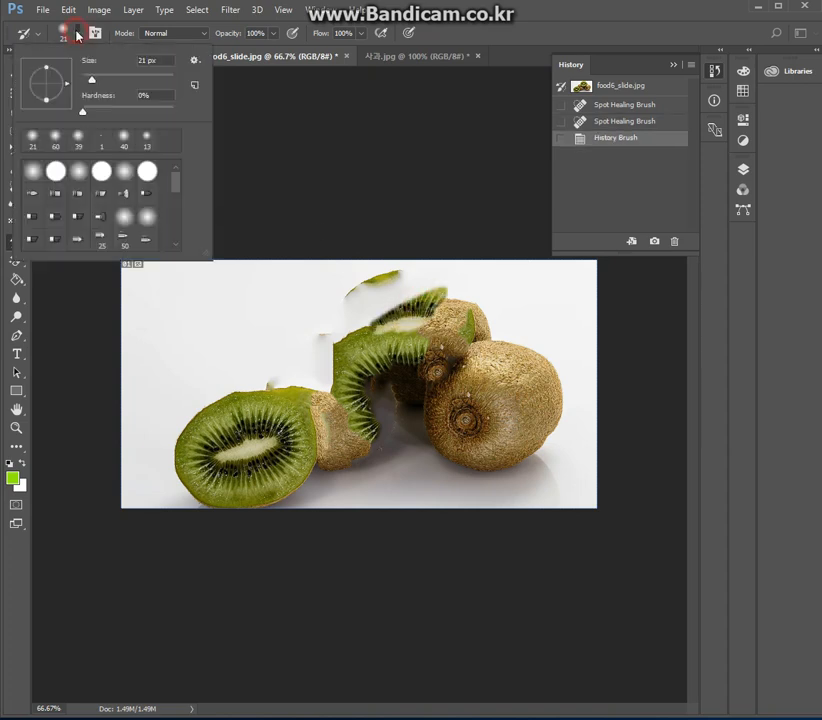
drag(100, 84, 111, 82)
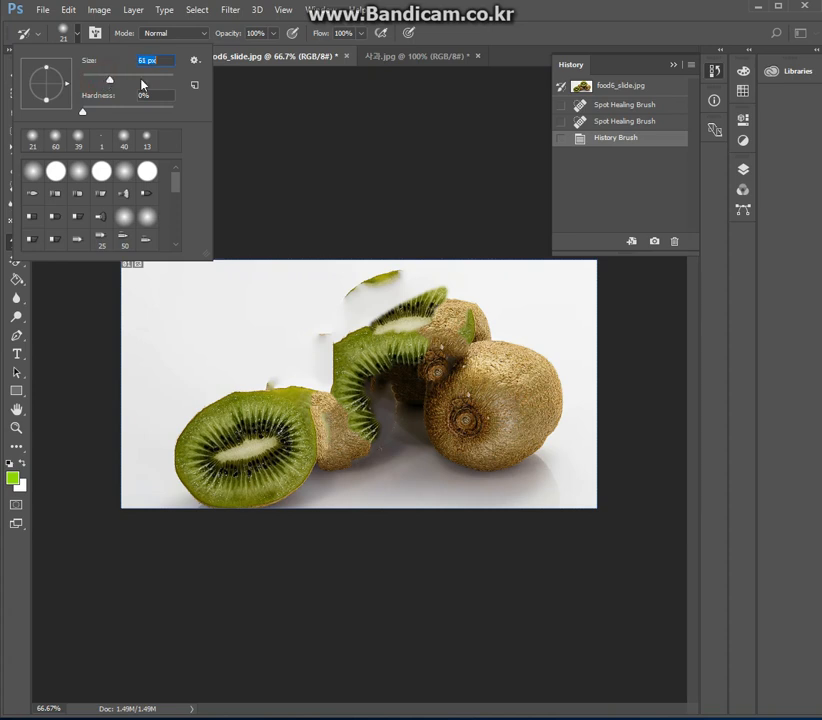
click(498, 20)
mouse_move(444, 286)
mouse_down()
mouse_move(354, 330)
mouse_move(340, 314)
mouse_move(372, 297)
mouse_move(420, 305)
mouse_move(327, 343)
mouse_move(462, 316)
mouse_move(400, 380)
mouse_move(430, 370)
mouse_move(455, 311)
mouse_move(365, 405)
mouse_move(342, 383)
mouse_up()
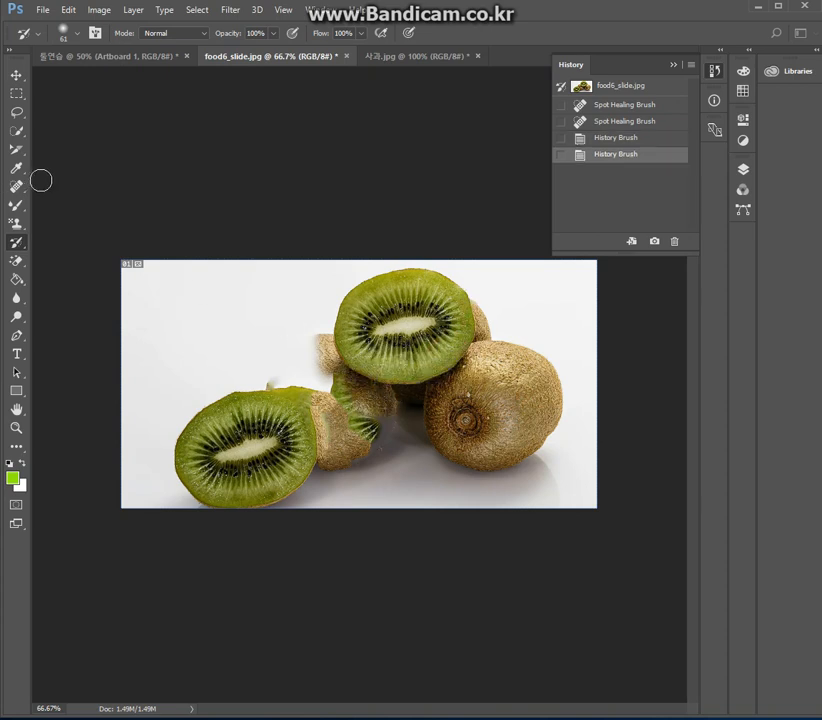
Step: Smear the kiwis and the surrounding background with a 59 px Art History Brush in Tight Short style
click(18, 250)
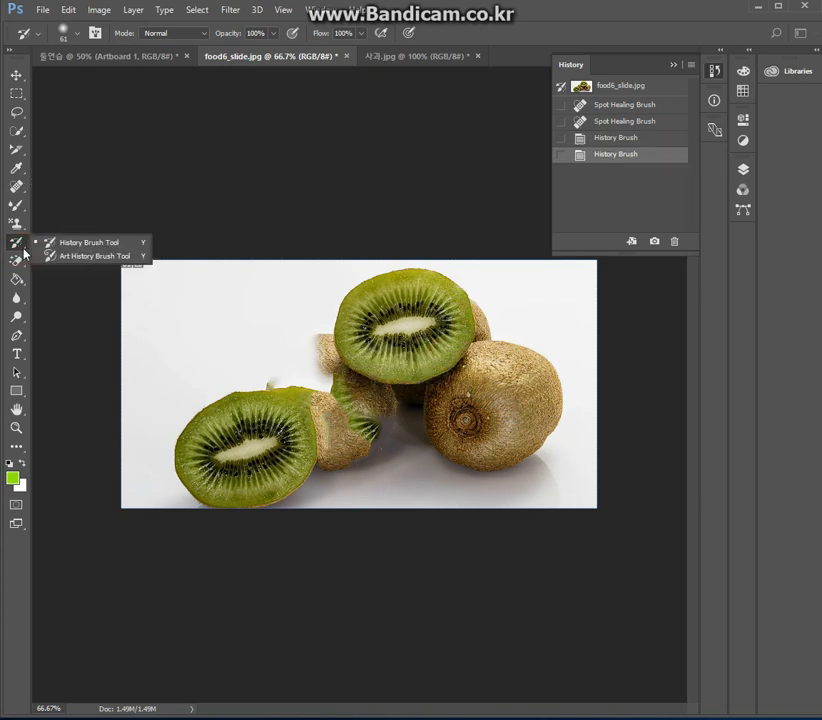
click(89, 257)
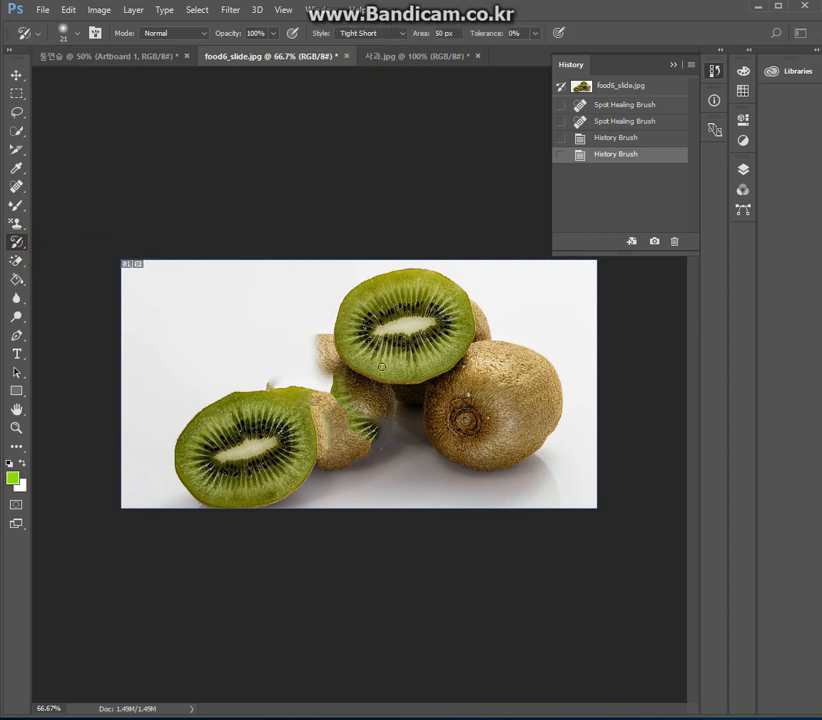
click(77, 36)
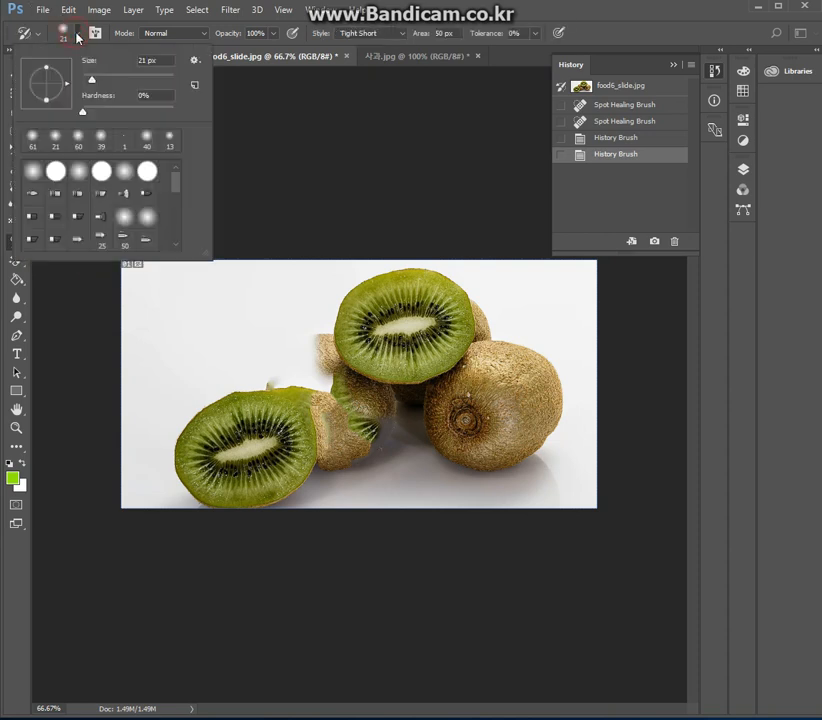
drag(95, 83, 105, 80)
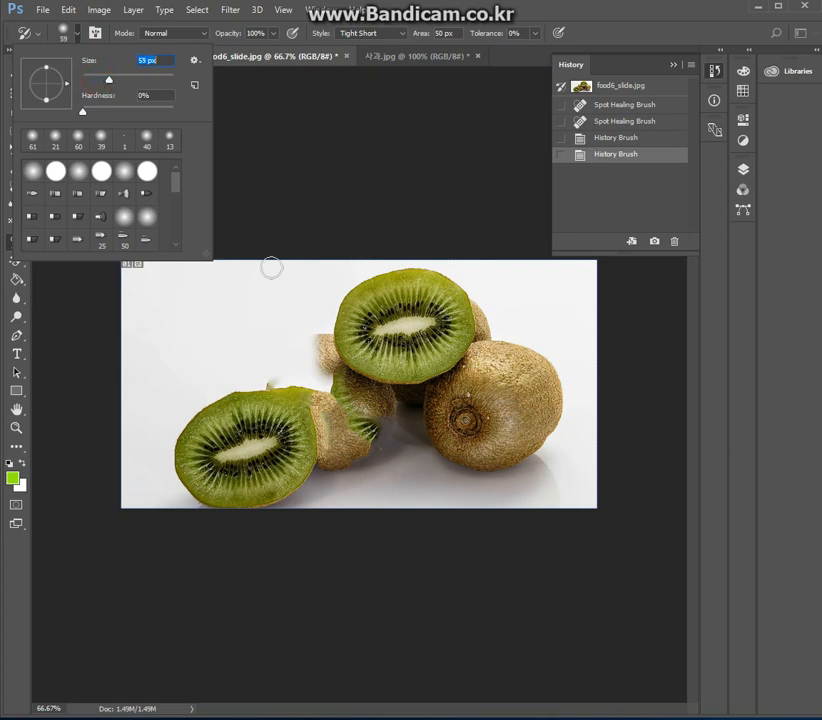
mouse_move(343, 330)
mouse_down()
mouse_move(319, 339)
mouse_move(312, 353)
mouse_move(328, 373)
mouse_move(322, 377)
mouse_up()
click(268, 382)
drag(224, 387, 191, 422)
mouse_move(220, 398)
mouse_down()
mouse_move(270, 413)
mouse_move(279, 425)
mouse_up()
drag(251, 424, 265, 398)
mouse_move(253, 380)
mouse_down()
mouse_move(296, 397)
mouse_move(318, 420)
mouse_up()
drag(313, 421, 378, 424)
drag(409, 361, 385, 381)
mouse_move(383, 382)
mouse_down()
mouse_move(426, 334)
mouse_move(426, 315)
mouse_up()
drag(404, 311, 382, 314)
mouse_move(361, 307)
mouse_down()
mouse_move(262, 307)
mouse_move(232, 319)
mouse_up()
drag(312, 325, 246, 351)
mouse_move(312, 349)
mouse_down()
mouse_move(245, 348)
mouse_move(284, 348)
mouse_up()
mouse_move(401, 327)
mouse_down()
mouse_move(314, 325)
mouse_move(486, 305)
mouse_up()
mouse_move(413, 350)
mouse_down()
mouse_move(457, 393)
mouse_move(368, 459)
mouse_move(265, 438)
mouse_move(230, 413)
mouse_move(205, 392)
mouse_up()
drag(304, 362, 259, 356)
mouse_move(316, 376)
mouse_down()
mouse_move(234, 335)
mouse_move(243, 346)
mouse_up()
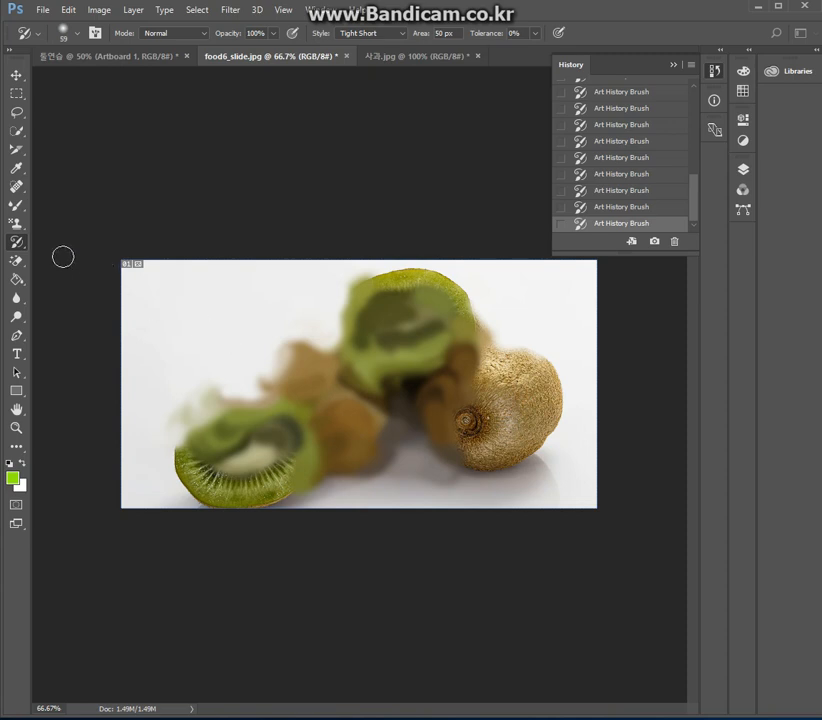
Step: Revert the kiwi image to its opening state in the history
click(16, 262)
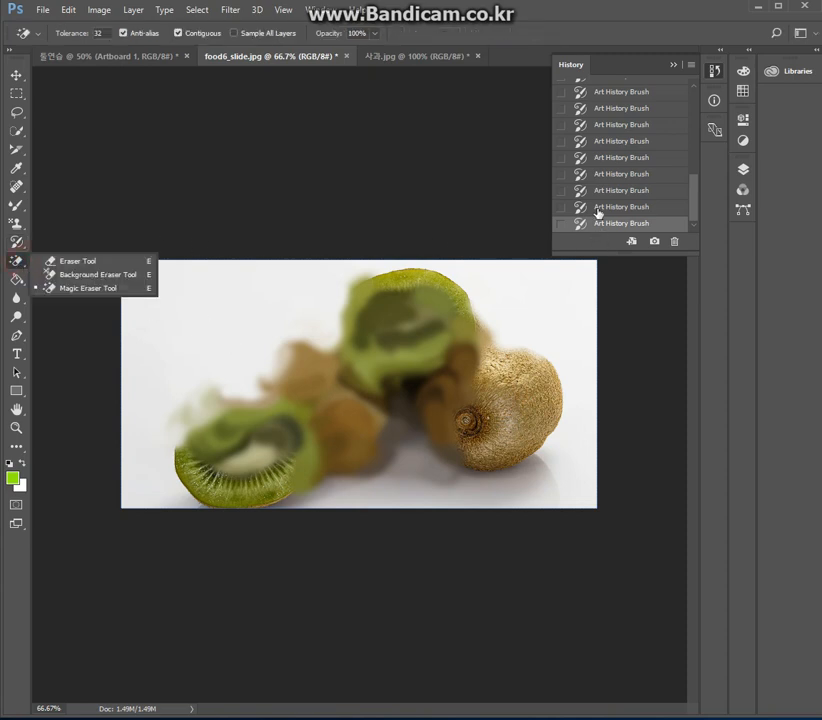
scroll(658, 138, up, 3)
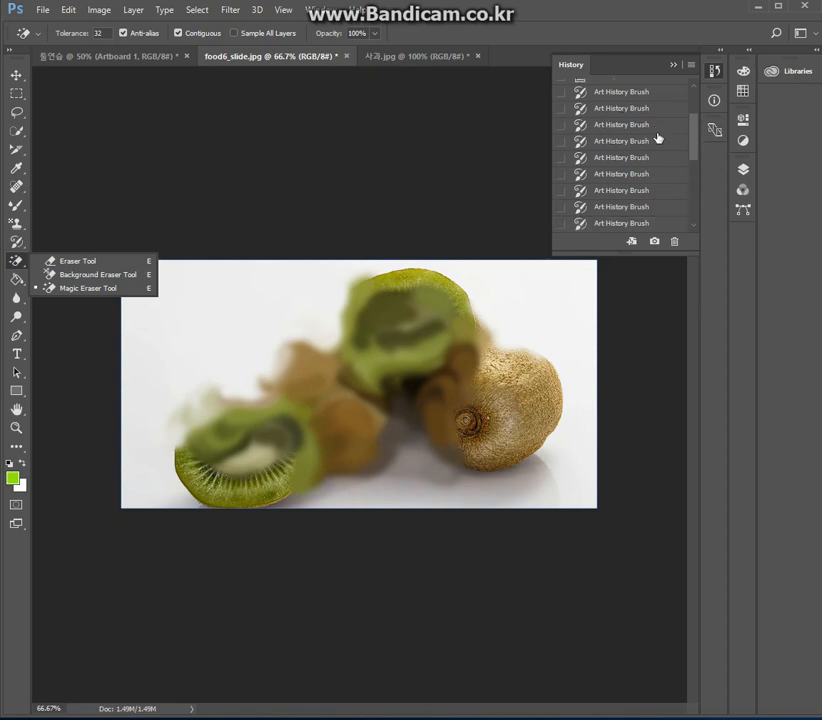
scroll(631, 129, up, 1)
click(624, 88)
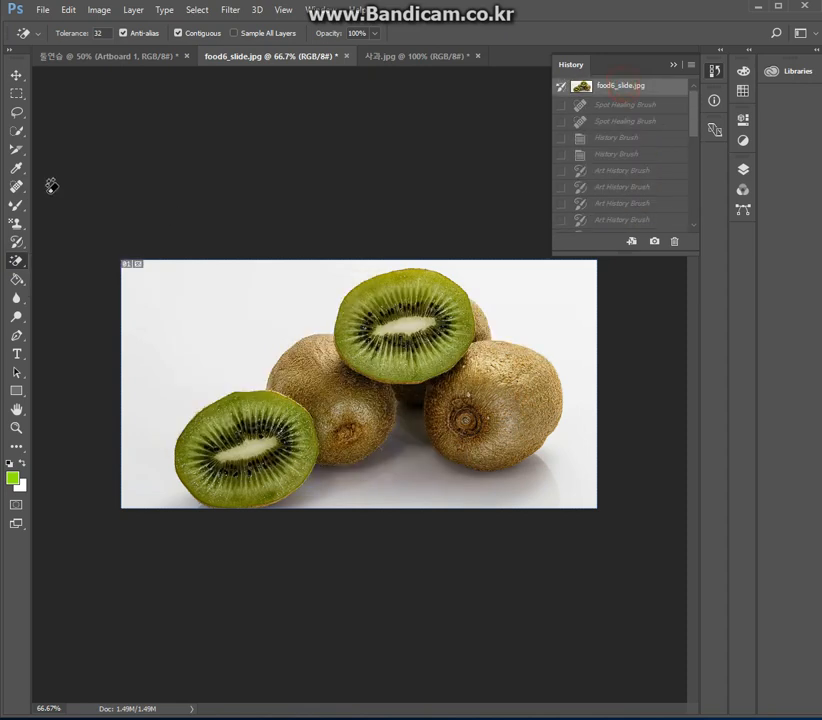
Step: Erase strokes across the upper-left background and the upper kiwi slice with the 13 px Eraser
click(16, 261)
click(67, 260)
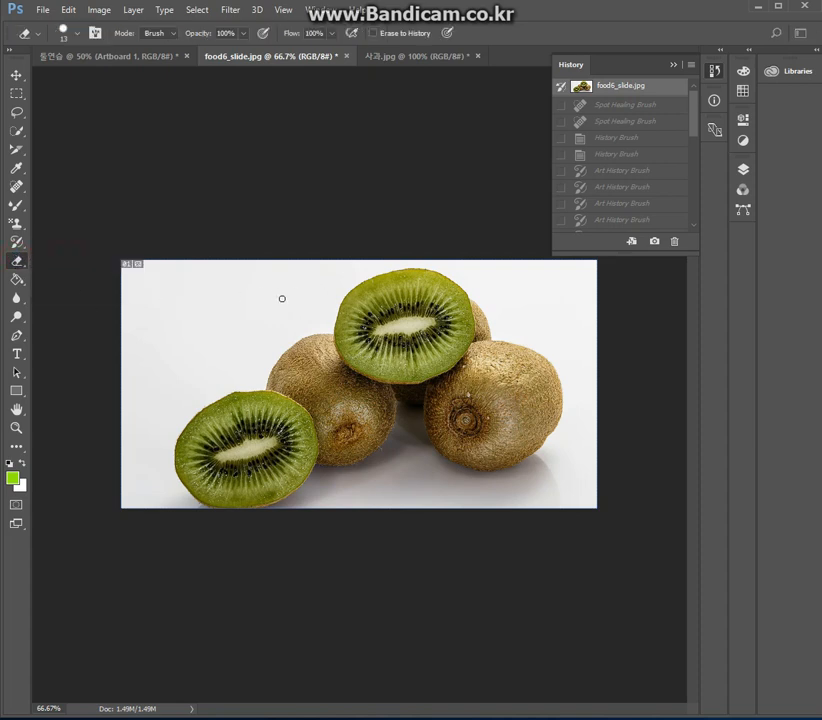
mouse_move(274, 298)
mouse_down()
mouse_move(292, 284)
mouse_move(267, 304)
mouse_up()
drag(193, 351, 197, 350)
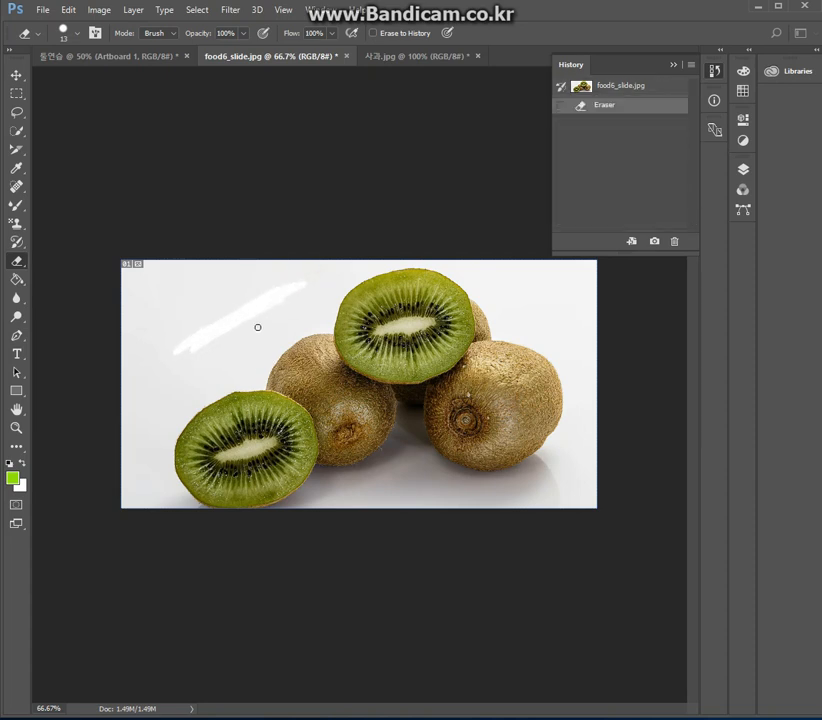
mouse_move(295, 283)
mouse_down()
mouse_move(222, 342)
mouse_move(292, 299)
mouse_move(233, 342)
mouse_move(279, 296)
mouse_move(211, 341)
mouse_move(260, 304)
mouse_move(272, 311)
mouse_move(304, 286)
mouse_move(233, 333)
mouse_move(296, 287)
mouse_move(198, 321)
mouse_move(253, 272)
mouse_move(227, 319)
mouse_move(251, 324)
mouse_move(280, 291)
mouse_up()
mouse_move(324, 278)
mouse_down()
mouse_move(231, 304)
mouse_move(228, 329)
mouse_move(263, 331)
mouse_move(301, 314)
mouse_up()
mouse_move(393, 287)
mouse_down()
mouse_move(338, 323)
mouse_move(385, 297)
mouse_move(366, 325)
mouse_move(402, 297)
mouse_move(368, 349)
mouse_up()
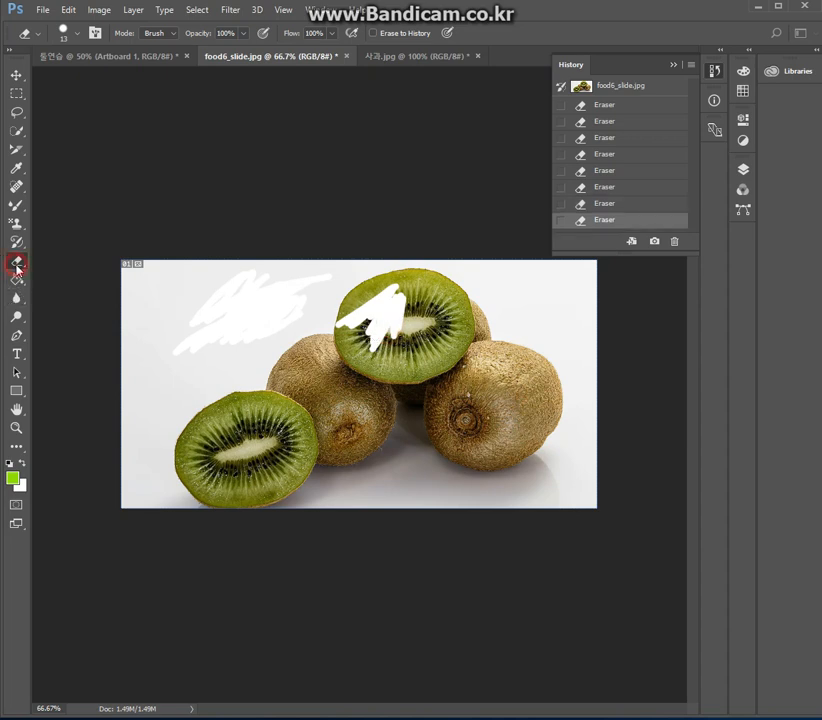
Step: Erase the scribbled upper-left background area to transparency with the Background Eraser at 50% tolerance
click(16, 265)
click(90, 274)
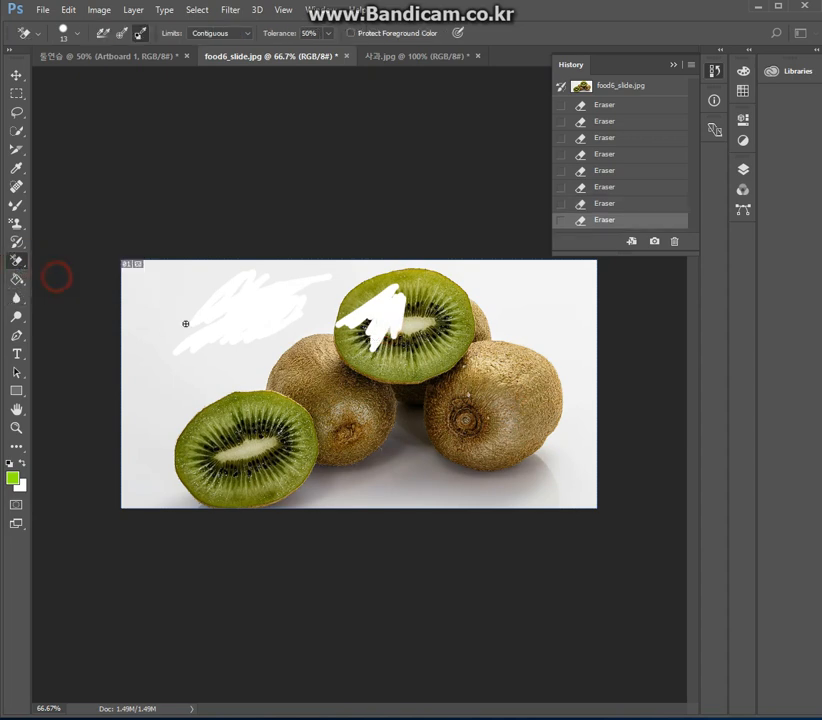
click(203, 294)
mouse_move(174, 321)
mouse_down()
mouse_move(235, 283)
mouse_move(174, 341)
mouse_move(236, 285)
mouse_move(250, 286)
mouse_move(196, 329)
mouse_move(187, 364)
mouse_move(223, 345)
mouse_move(245, 312)
mouse_move(260, 312)
mouse_move(244, 340)
mouse_move(289, 330)
mouse_up()
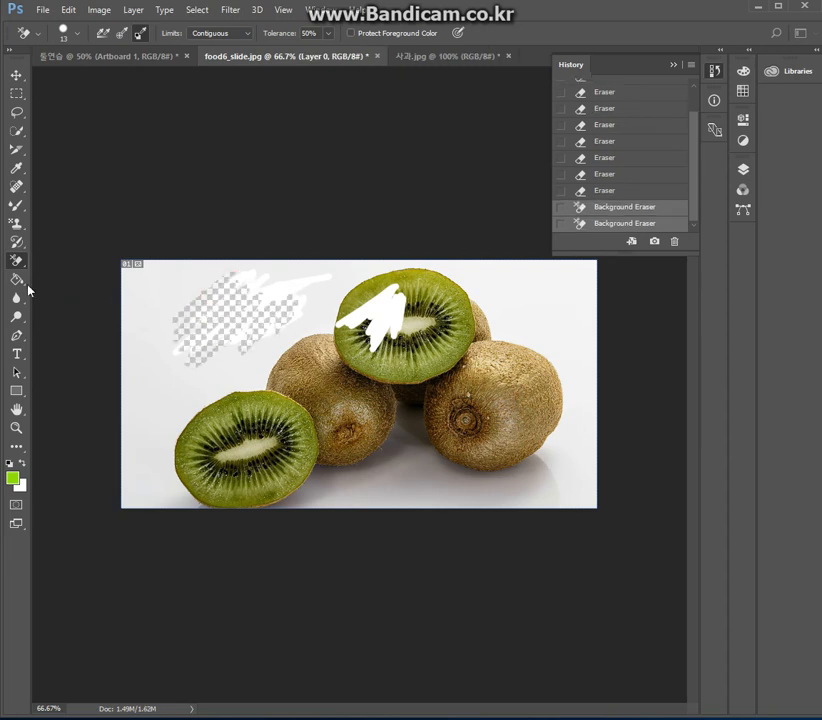
Step: Erase a short strip beside the lower kiwi slice with the Eraser, and revert the image to its opening state
drag(15, 263, 72, 264)
mouse_move(155, 418)
mouse_down()
mouse_move(207, 385)
mouse_move(169, 398)
mouse_up()
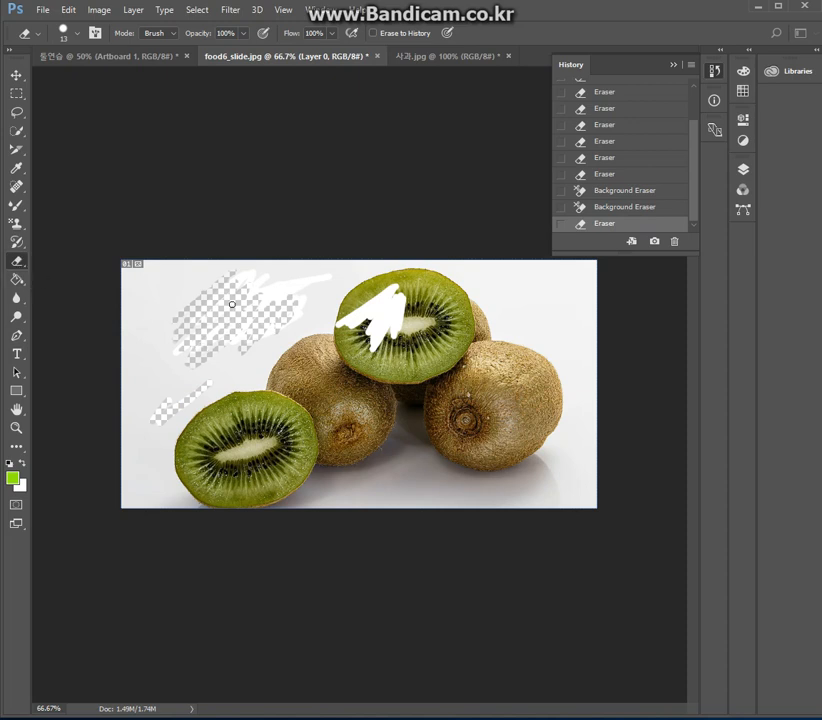
scroll(655, 145, up, 3)
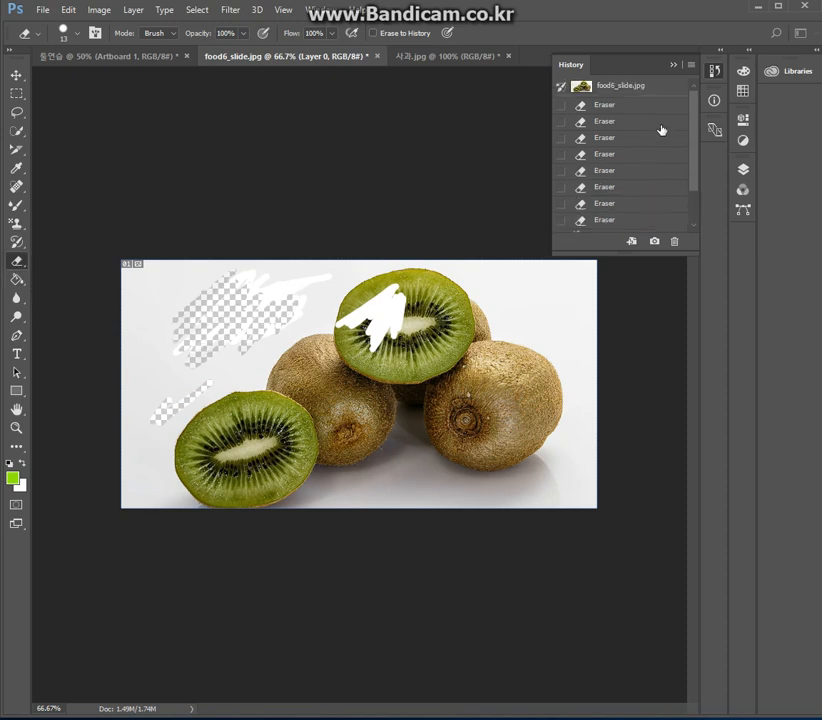
click(612, 88)
Step: Erase a small patch of background above the lower kiwi slice with the regular Eraser
drag(17, 262, 83, 261)
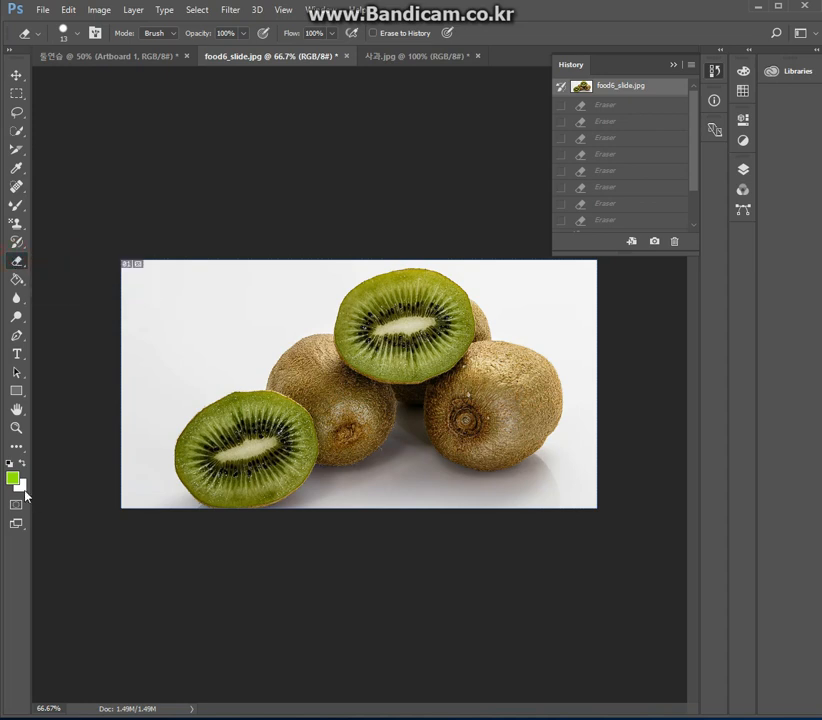
drag(208, 323, 217, 326)
drag(188, 363, 198, 355)
Step: Erase a patch of background between the white strokes and the upper kiwi slice with the Background Eraser
drag(17, 266, 62, 279)
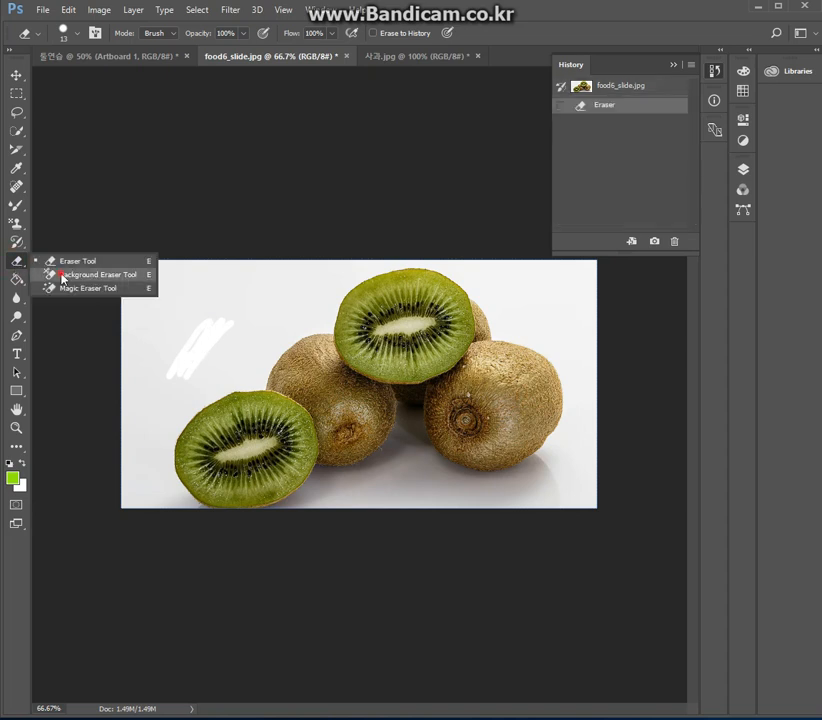
click(62, 276)
mouse_move(208, 336)
mouse_down()
mouse_move(269, 289)
mouse_move(227, 340)
mouse_move(274, 301)
mouse_move(240, 336)
mouse_move(209, 341)
mouse_up()
mouse_move(278, 298)
mouse_down()
mouse_move(244, 367)
mouse_move(256, 332)
mouse_up()
Step: Remove the light background and the shadows beneath and between the kiwis with the Magic Eraser at tolerance 32
right_click(13, 263)
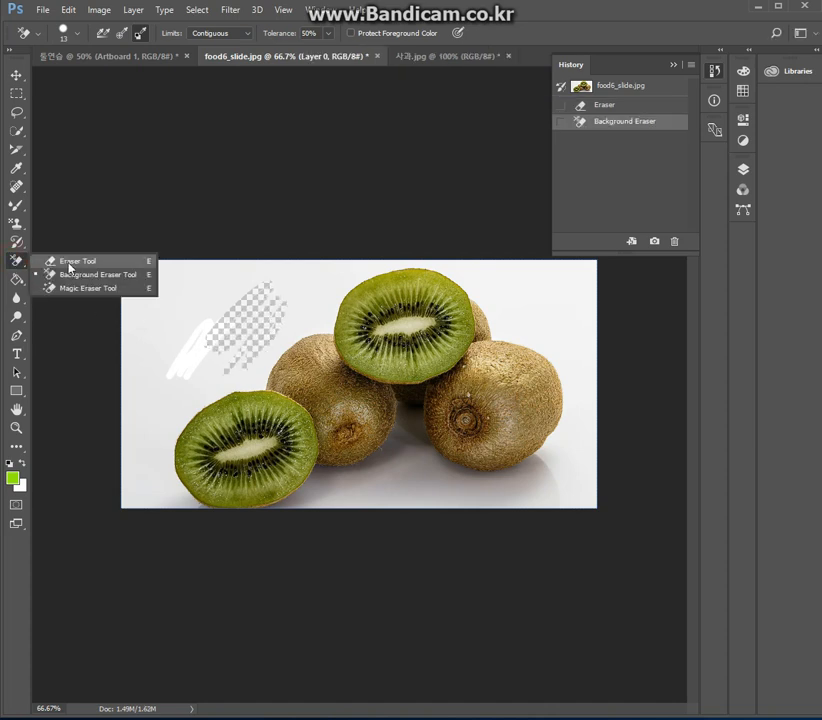
click(73, 290)
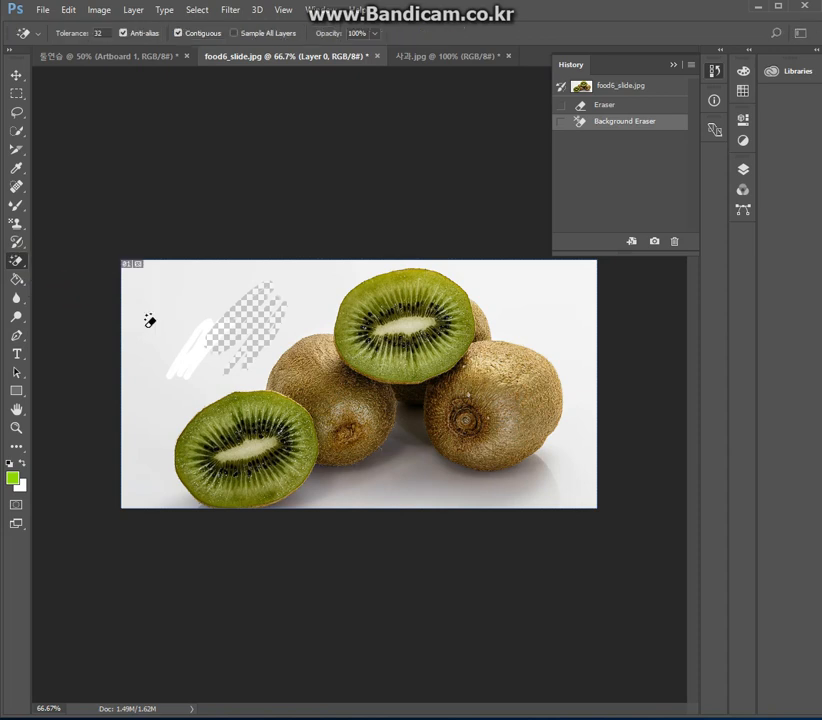
click(191, 294)
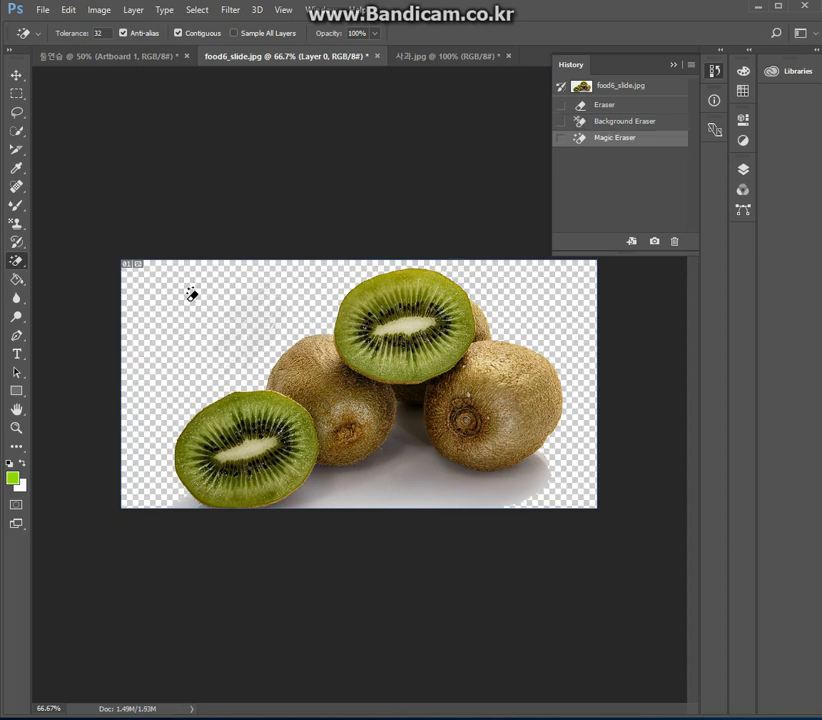
click(391, 486)
click(400, 456)
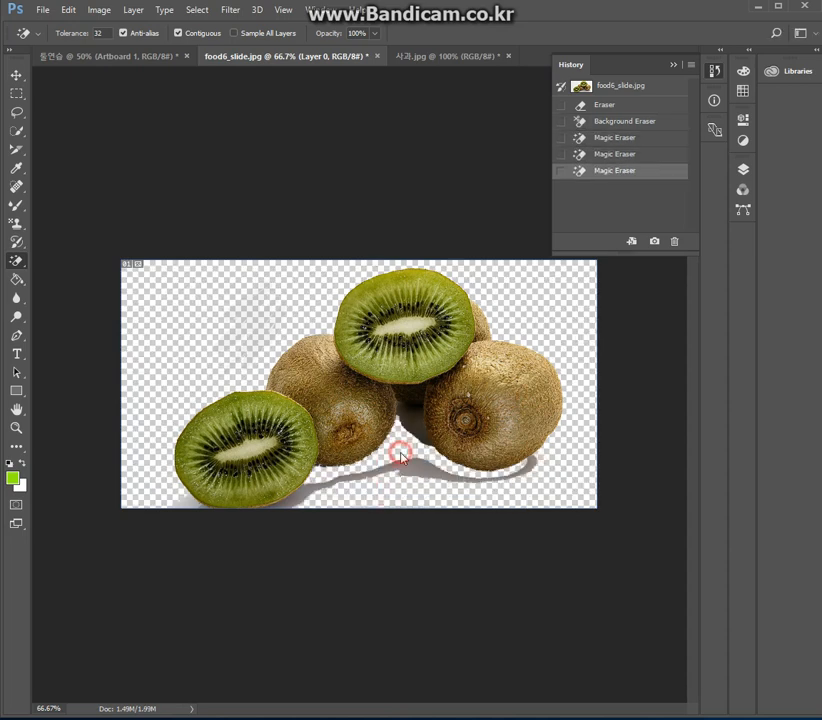
click(323, 486)
click(416, 432)
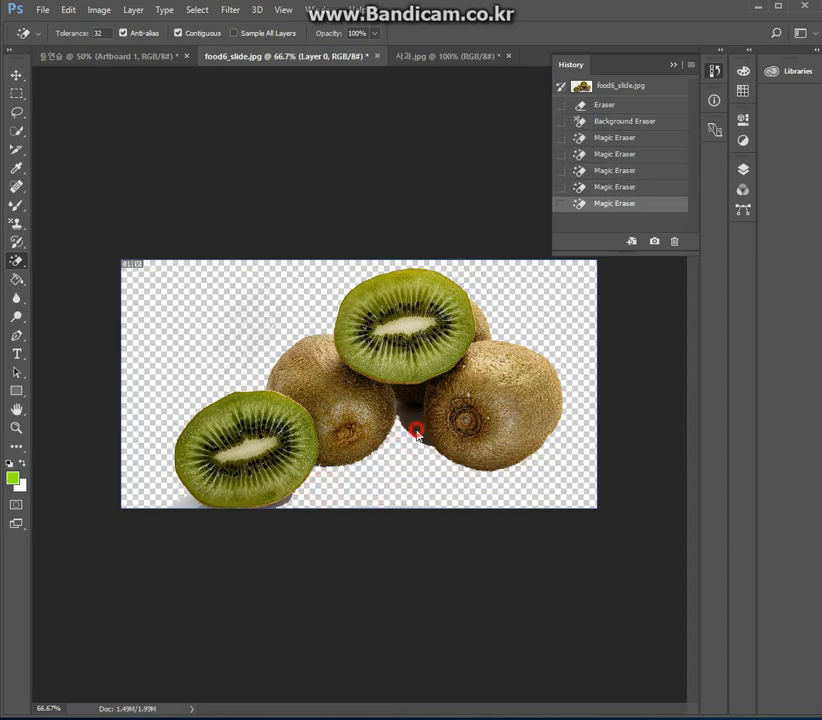
Step: Fill the transparent background, the scribbled patch and the lower-left shadow with the green foreground color using the Paint Bucket
click(16, 264)
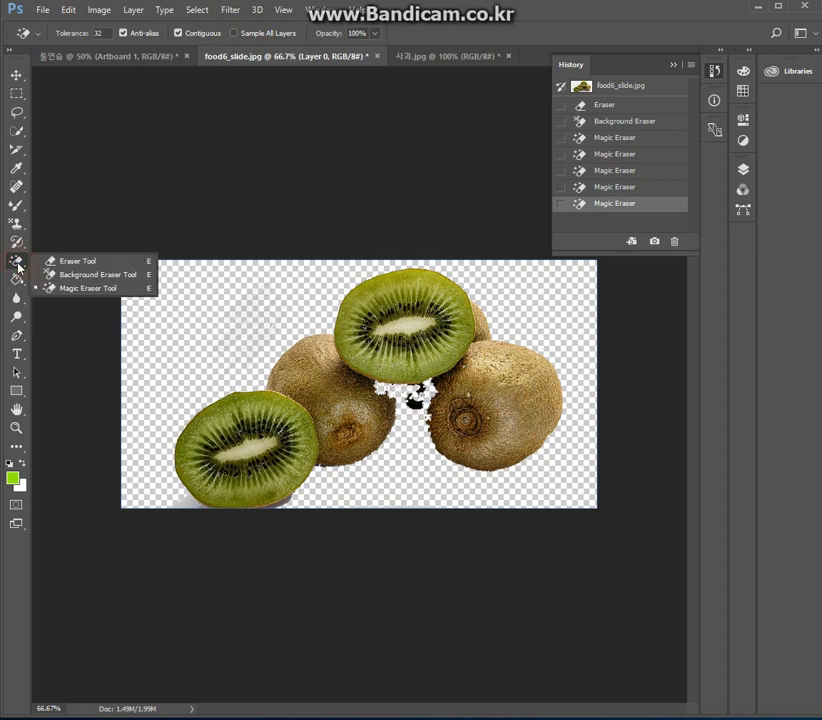
click(17, 278)
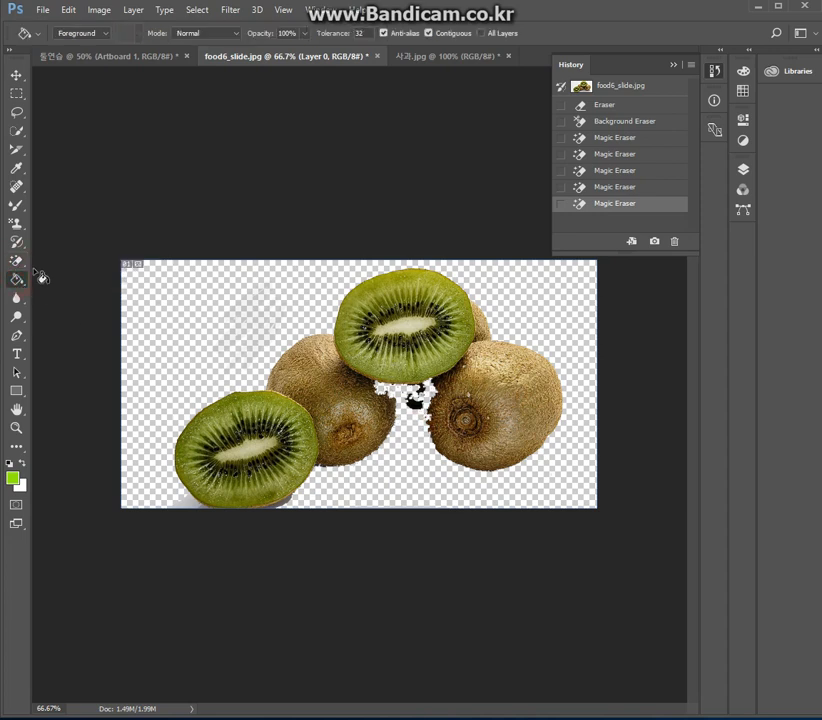
click(199, 324)
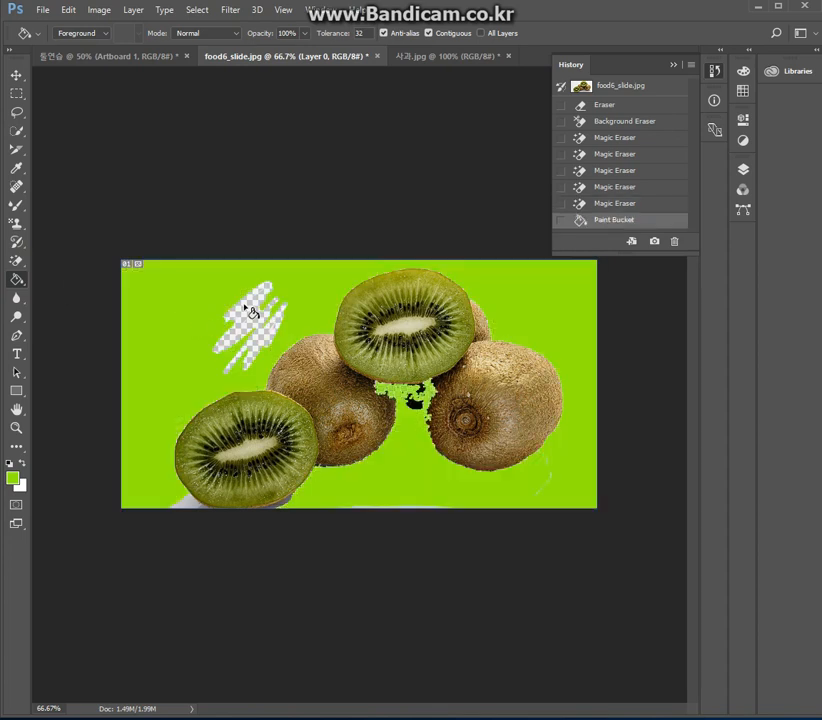
click(248, 308)
click(270, 304)
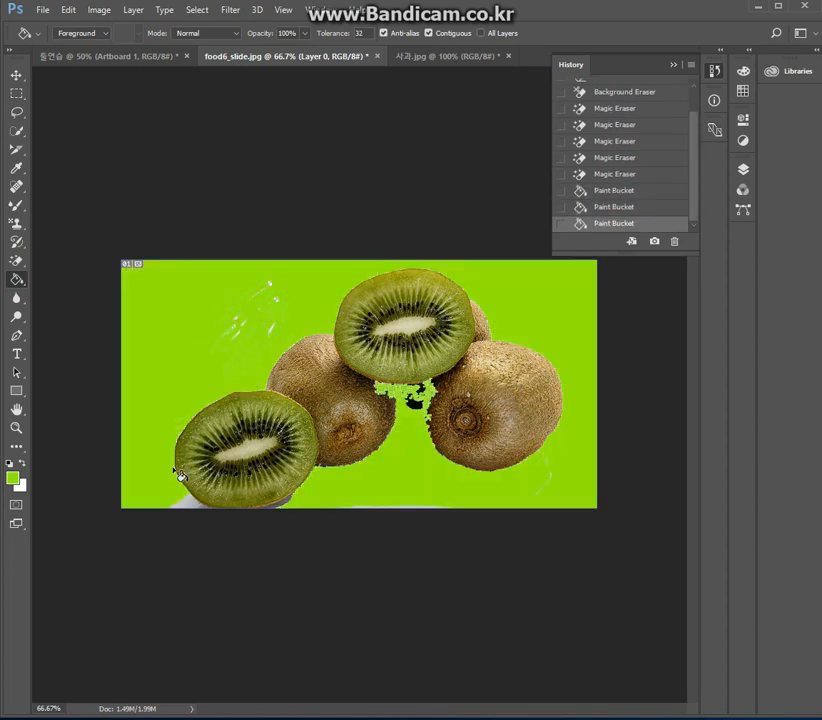
click(184, 506)
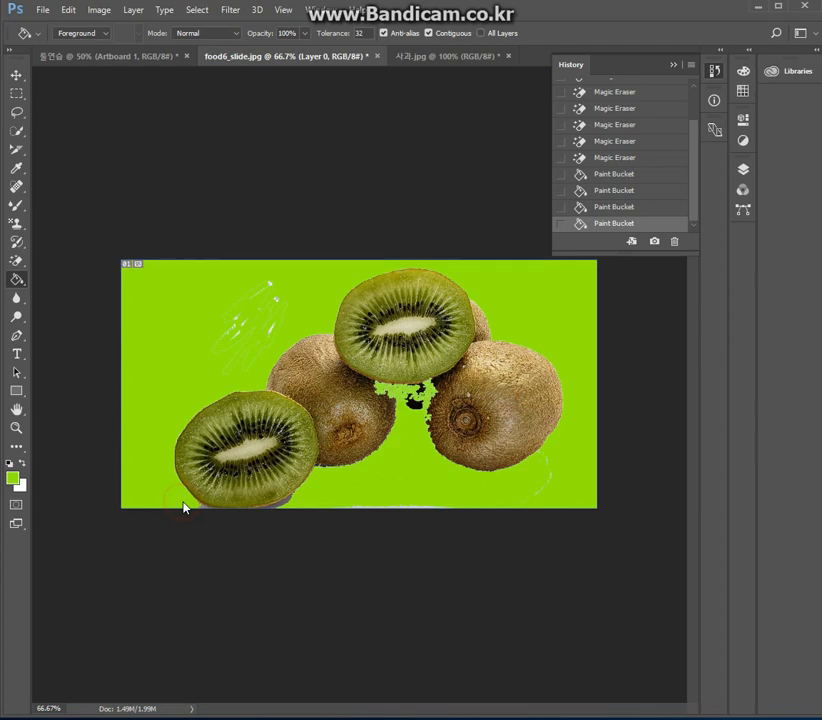
Step: Set the foreground color to purple 6034aa and fill the green background with it using the Paint Bucket
click(11, 478)
click(399, 300)
click(328, 308)
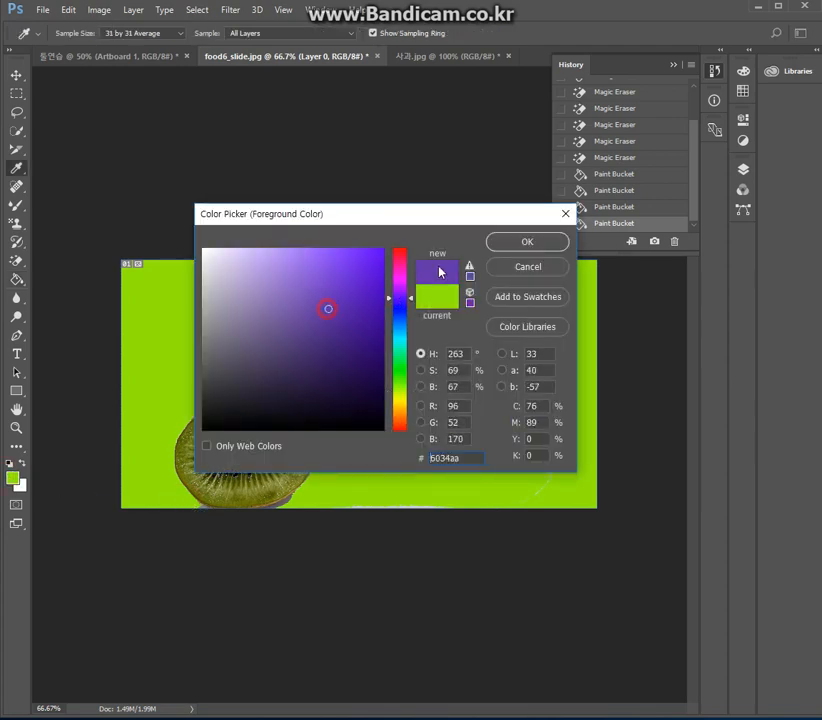
click(510, 245)
click(162, 327)
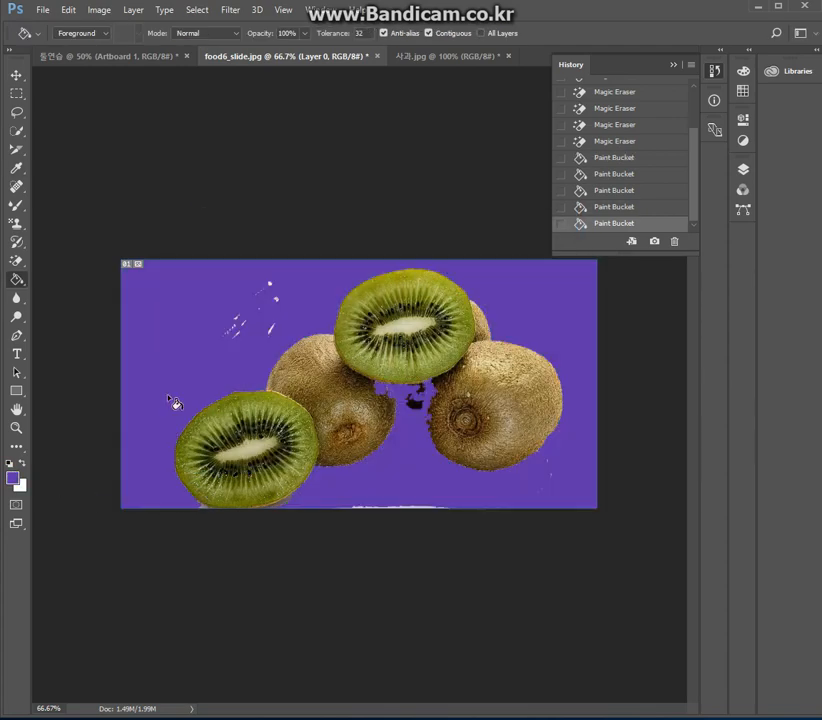
Step: Cover the kiwi layer with purple-to-white linear gradients running rightward, leftward and downward in turn using the Gradient tool
click(18, 268)
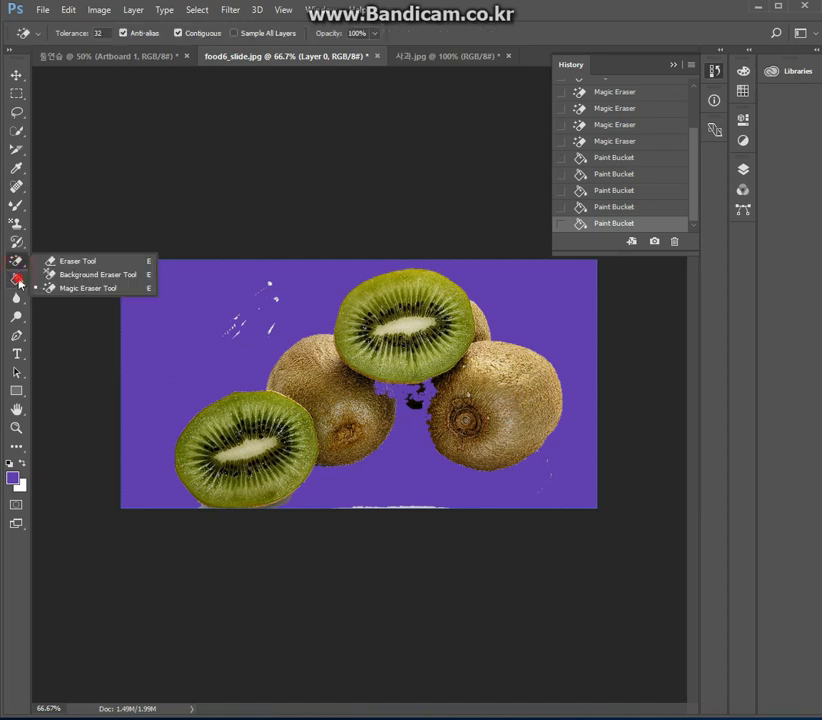
click(18, 281)
click(18, 281)
click(94, 277)
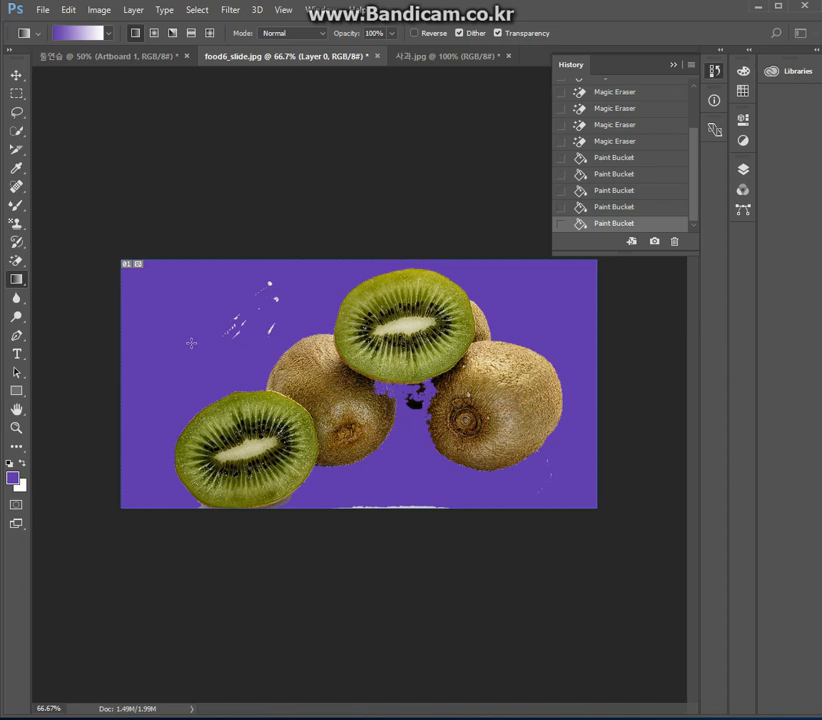
drag(124, 384, 515, 384)
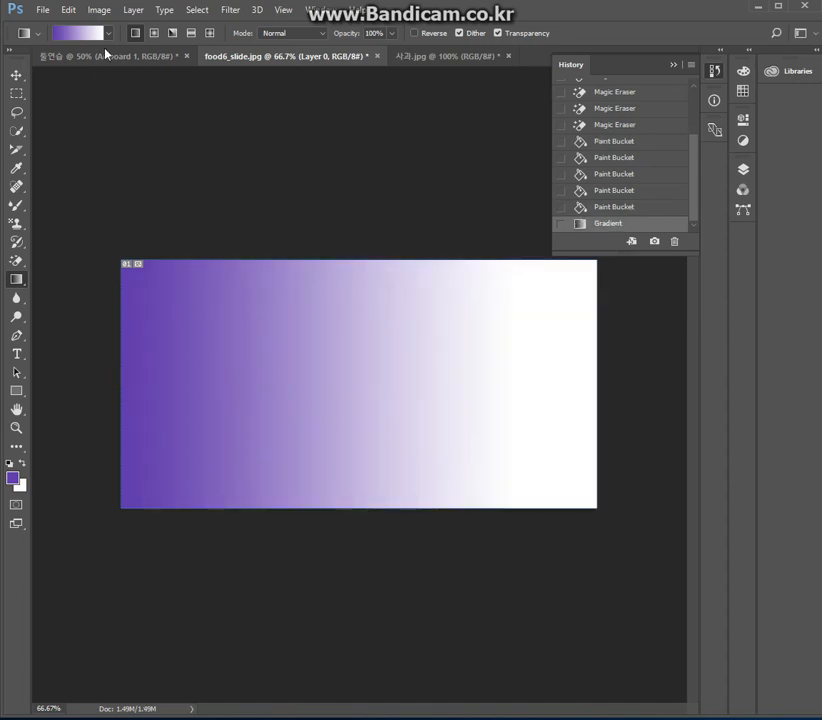
drag(367, 323, 172, 336)
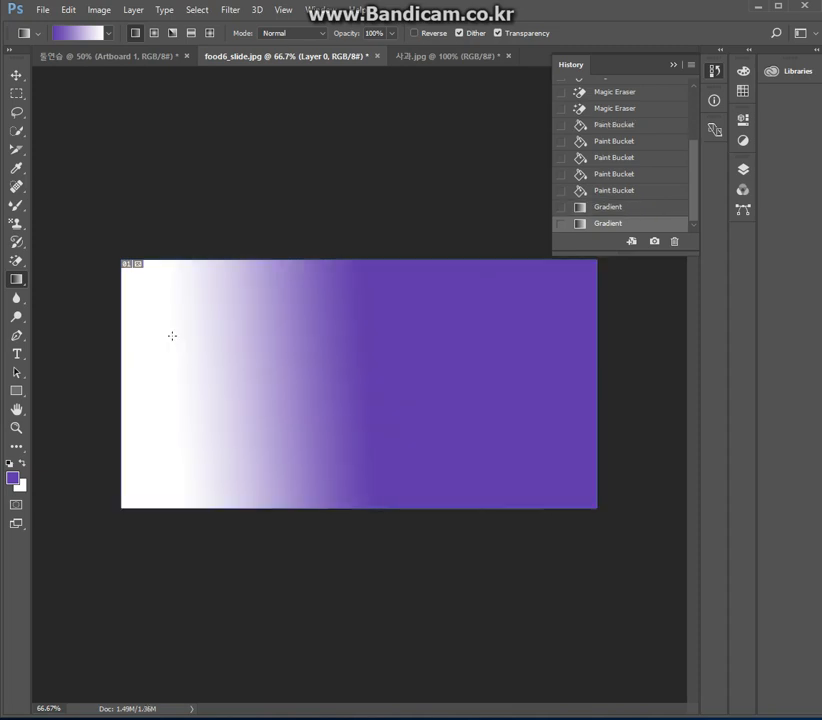
drag(325, 293, 325, 370)
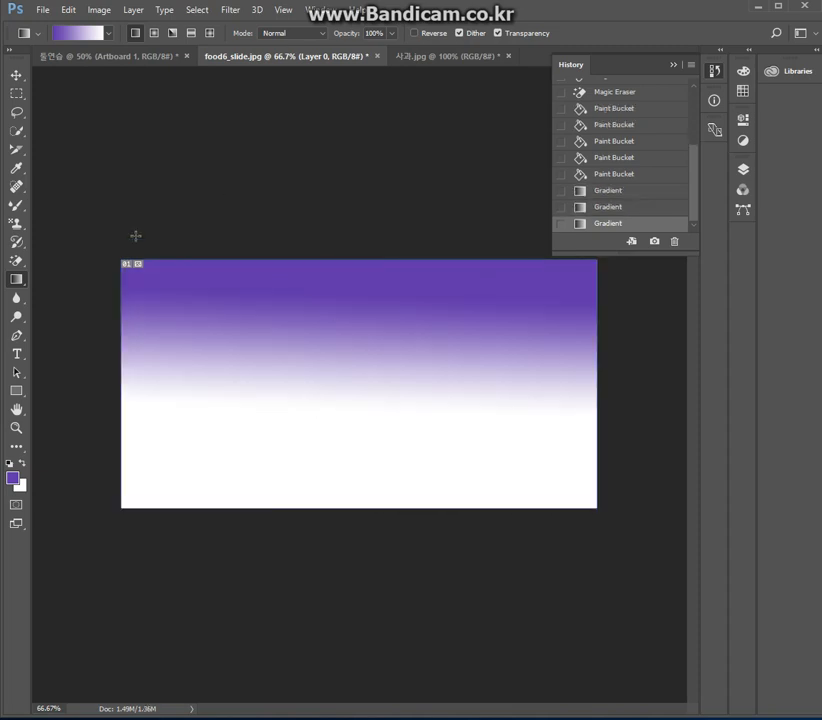
Step: Restore the kiwi photo to its original opened state from the history
scroll(627, 188, up, 3)
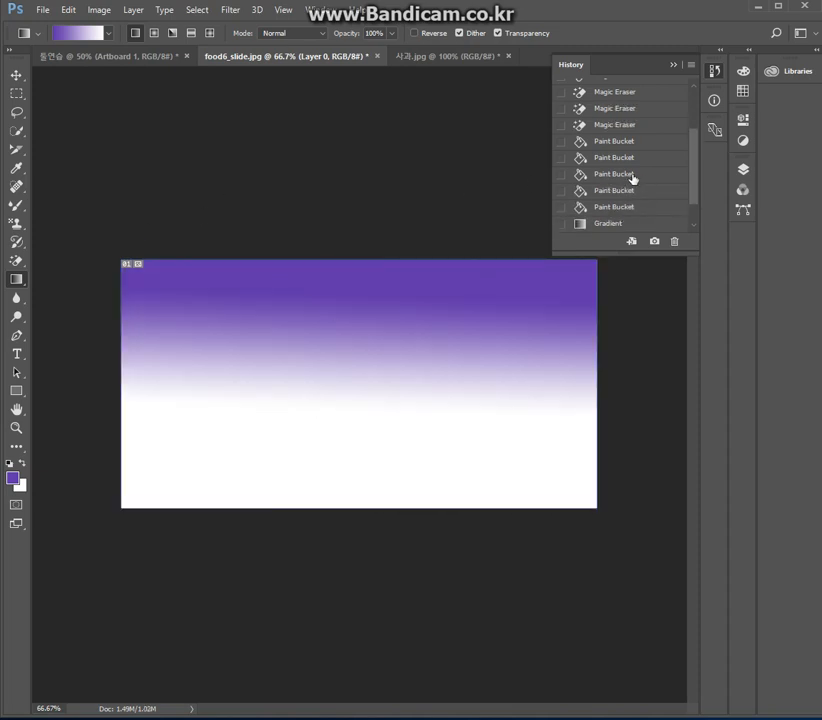
click(616, 84)
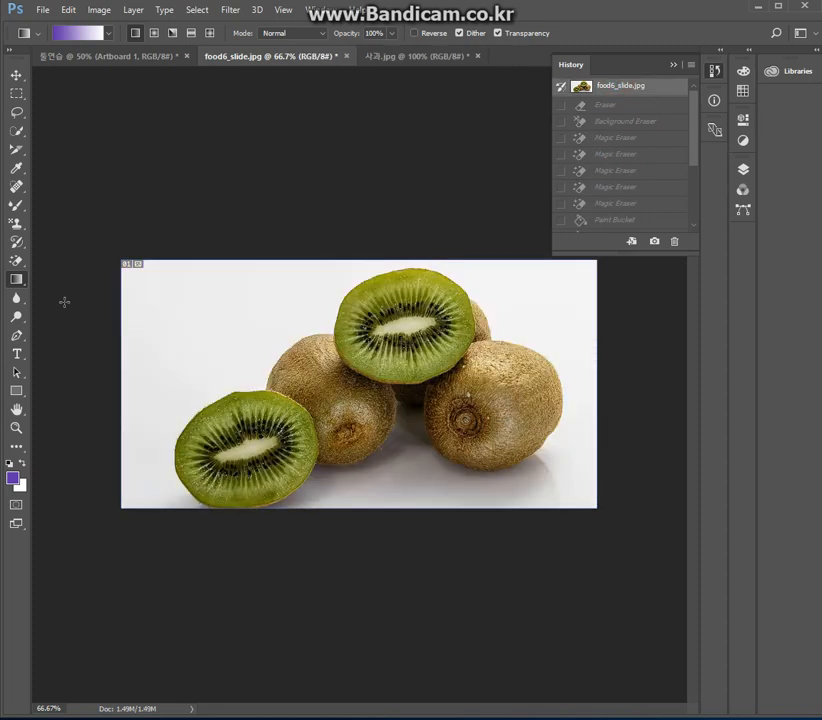
Step: Blur the flesh and seeds of the upper kiwi slice with the Blur tool at 50% strength
click(16, 298)
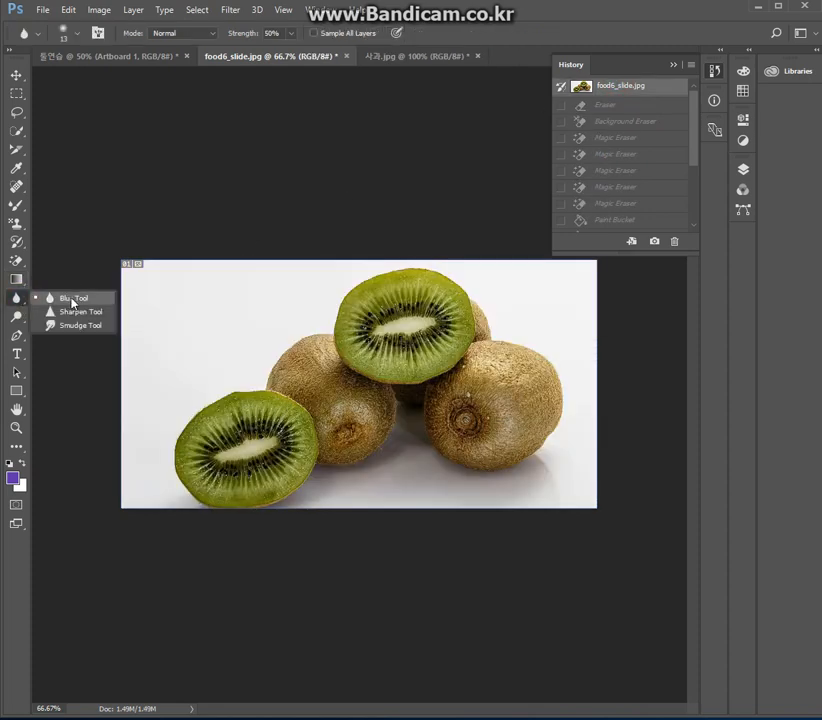
click(71, 298)
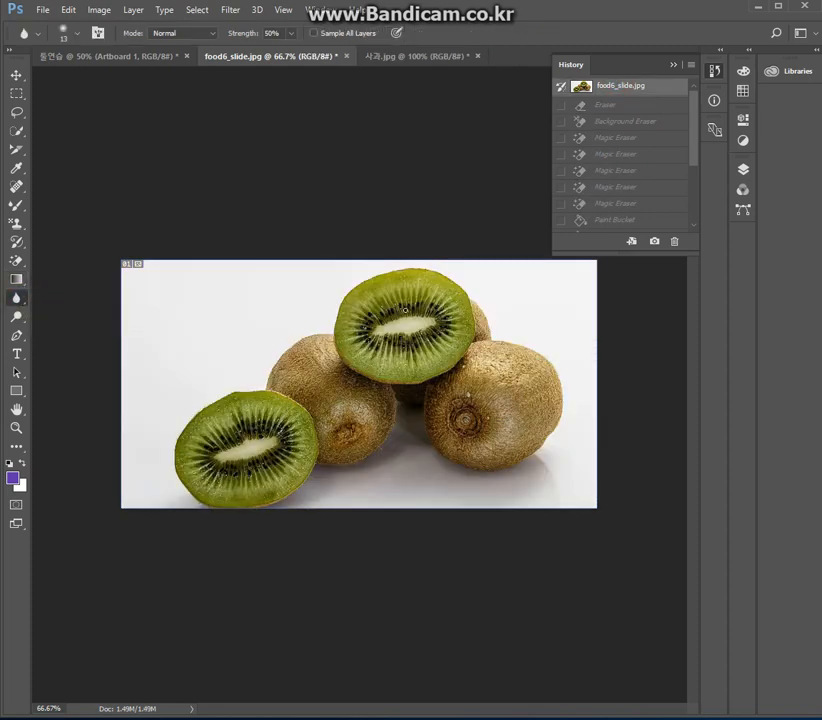
mouse_move(428, 280)
mouse_down()
mouse_move(361, 289)
mouse_move(406, 291)
mouse_move(390, 321)
mouse_up()
click(384, 321)
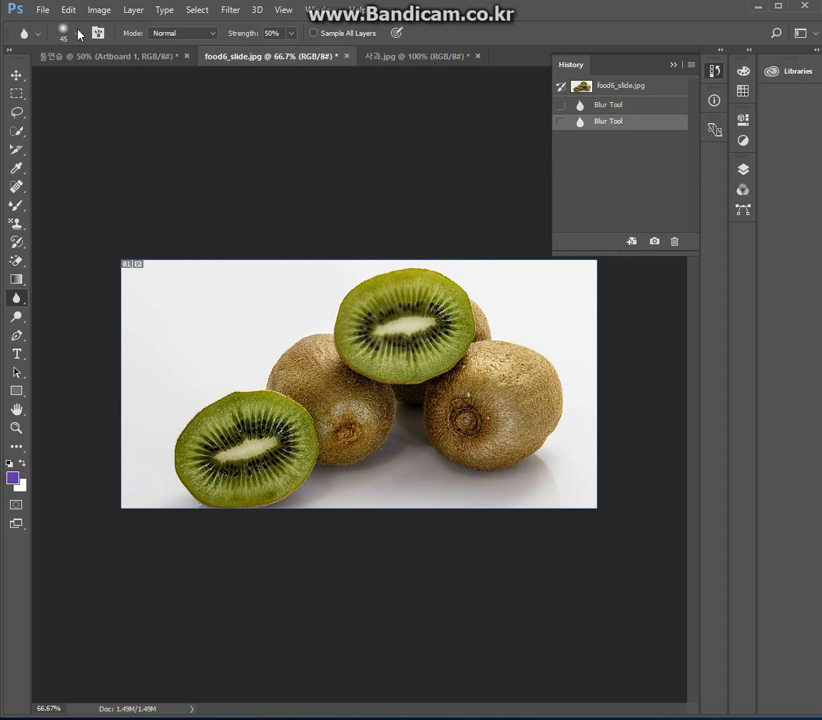
Step: Enlarge the Blur tool's brush to 78 px and blur the center and seeds of the upper kiwi slice further
click(78, 33)
drag(105, 83, 118, 80)
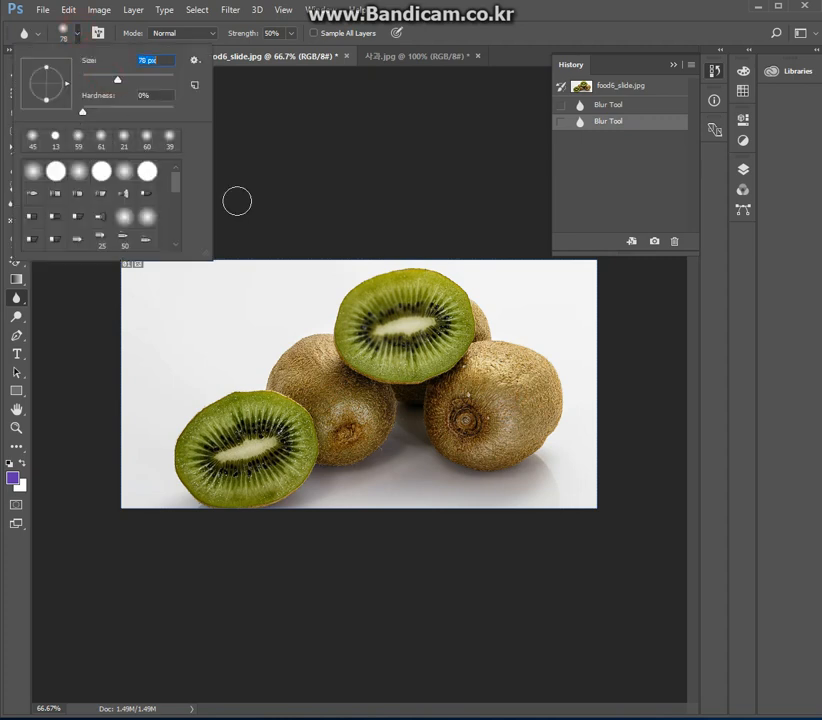
click(408, 290)
drag(385, 326, 412, 344)
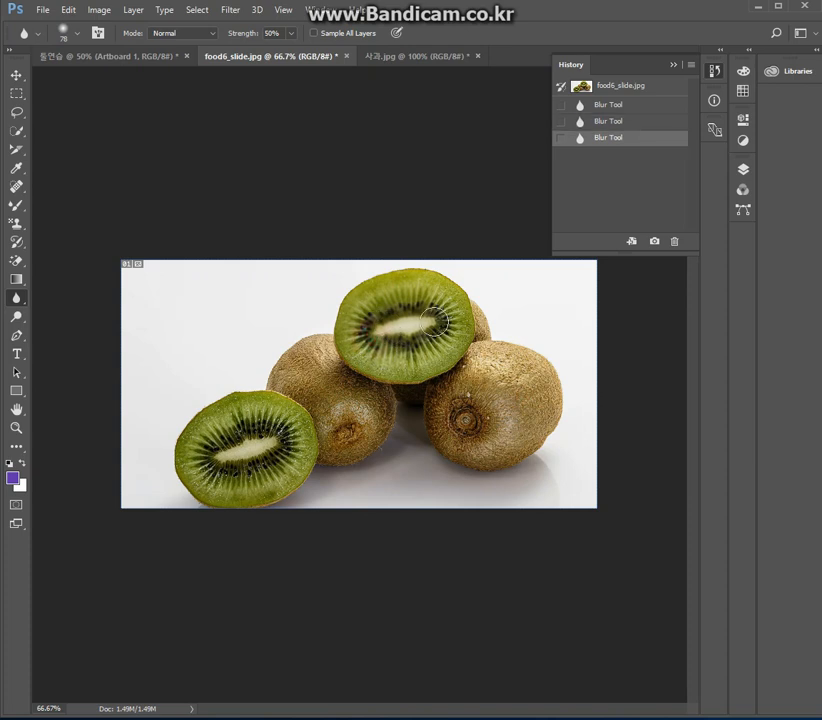
click(399, 312)
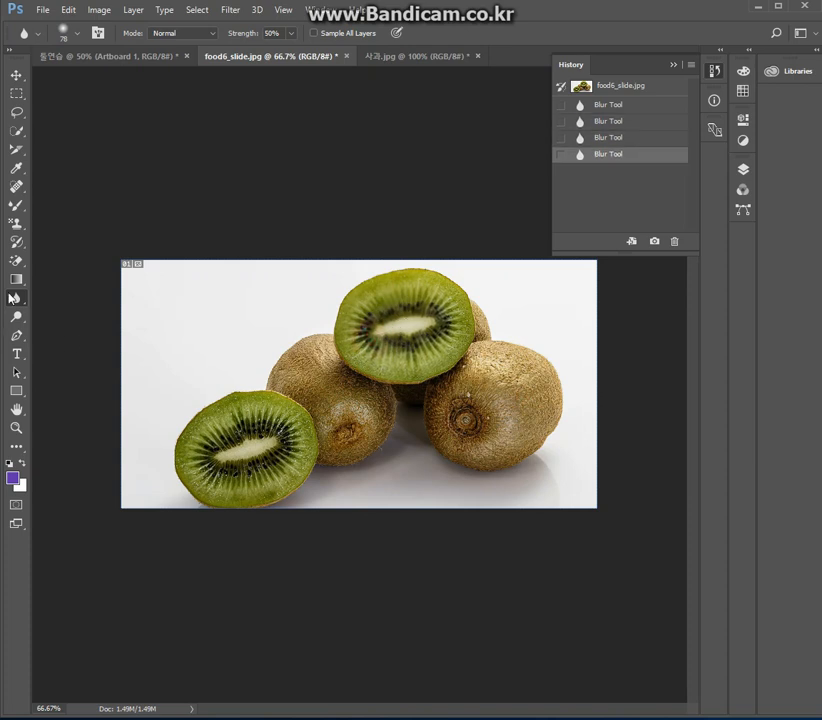
Step: Sharpen the seeds and flesh of the lower kiwi slice using the Sharpen tool with a 75 px brush
right_click(15, 297)
click(63, 313)
click(78, 34)
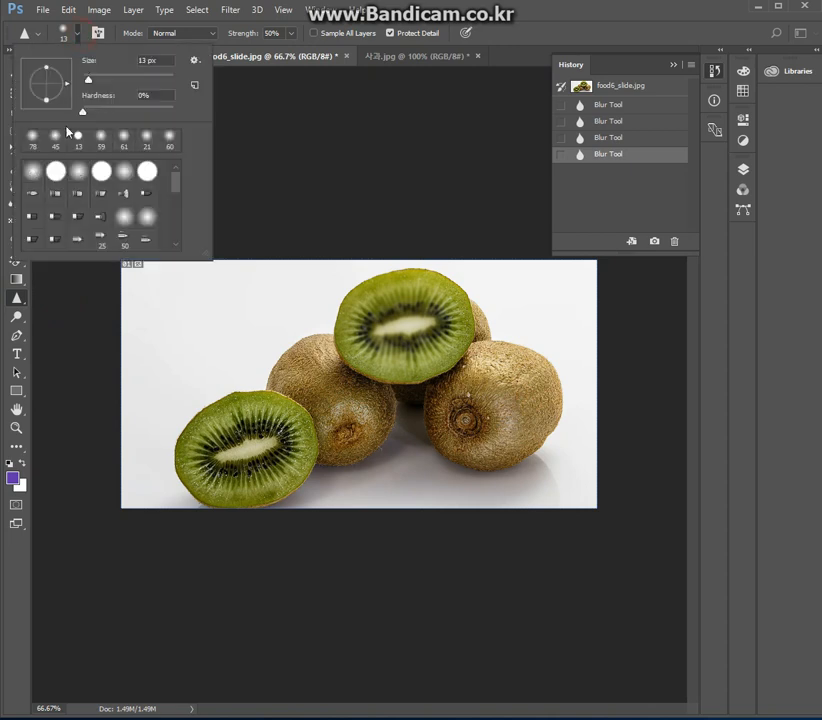
drag(115, 80, 117, 81)
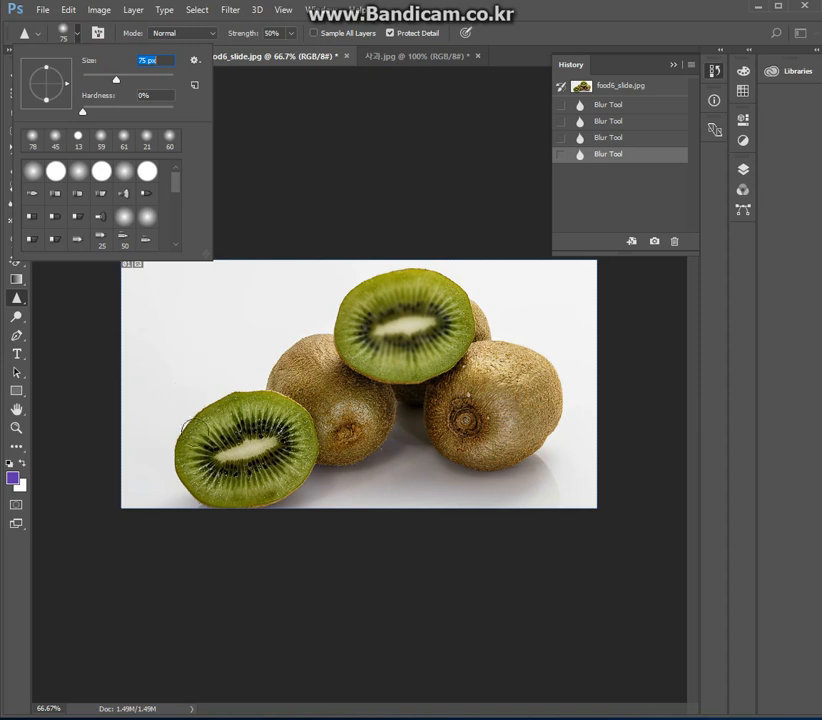
click(245, 443)
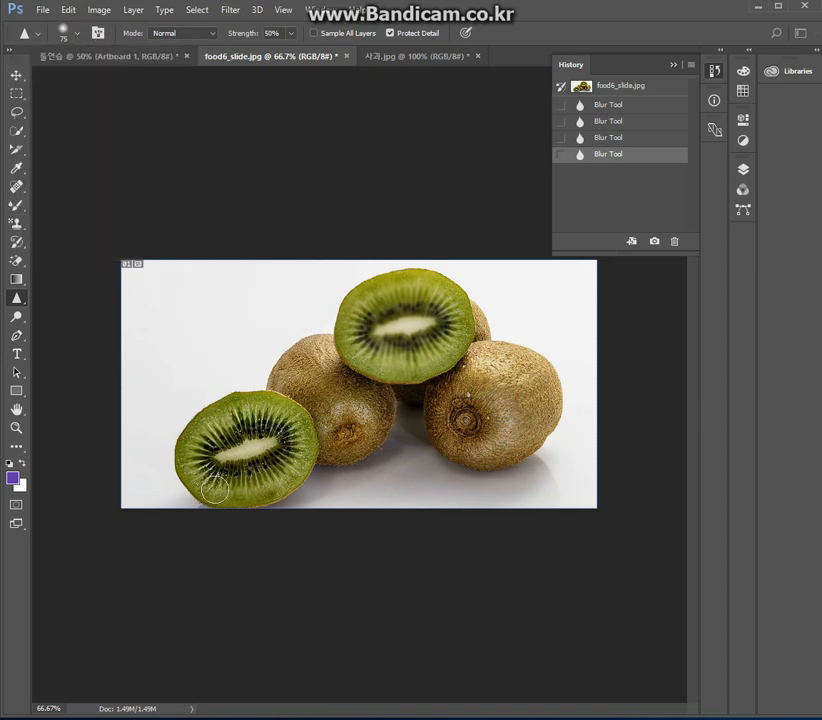
click(270, 441)
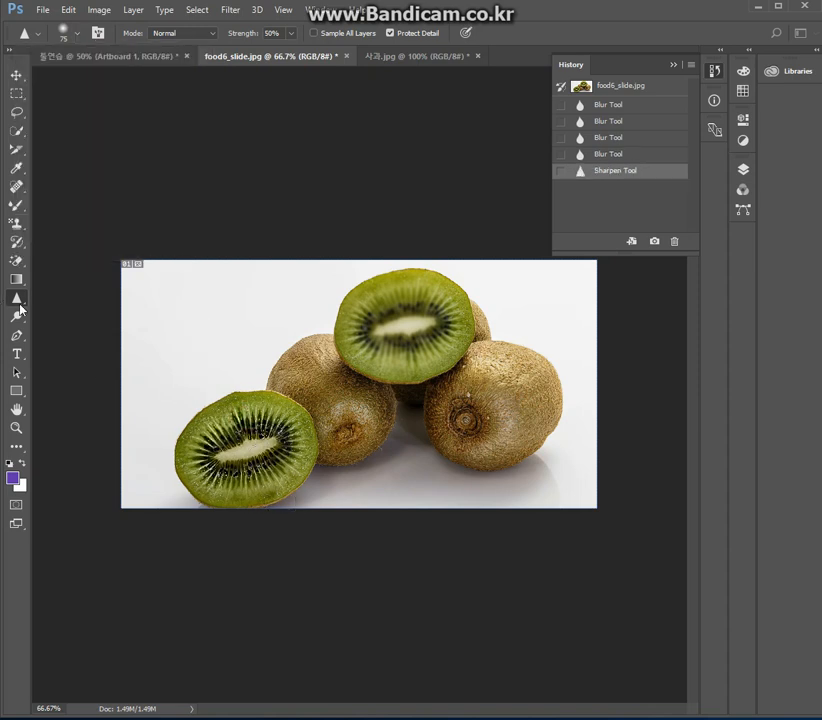
Step: Smudge the top edge of the lower kiwi slice upward into pointed tips using the Smudge tool with a 48 px brush
click(18, 300)
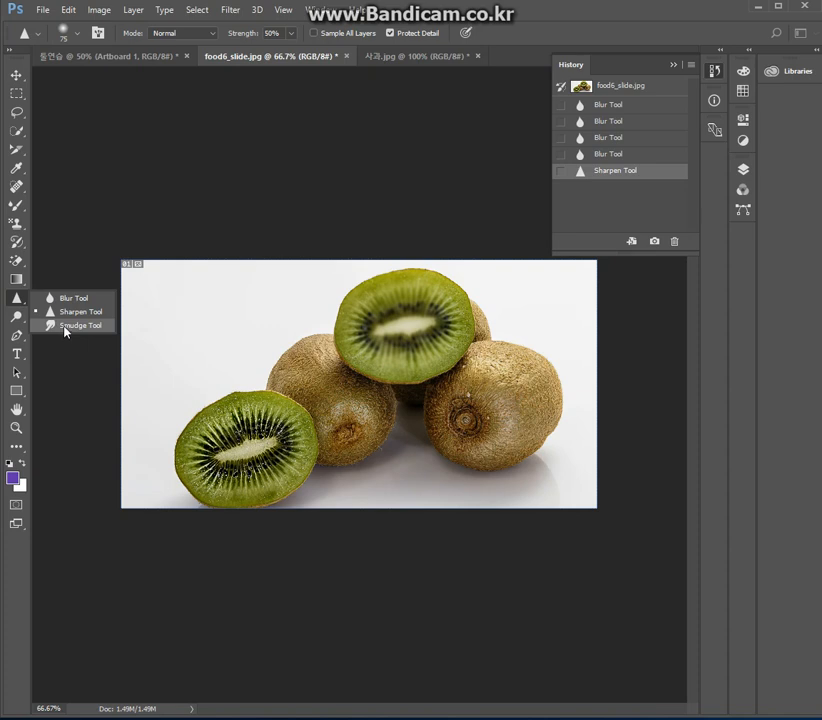
click(65, 326)
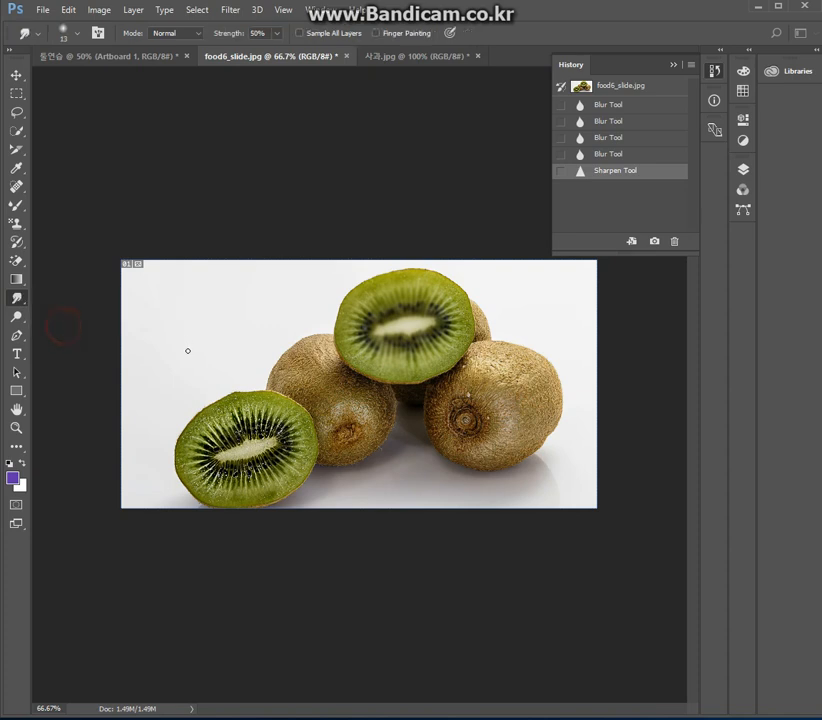
click(81, 37)
drag(91, 80, 103, 80)
key(Return)
mouse_move(225, 408)
mouse_down()
mouse_move(227, 349)
mouse_move(235, 406)
mouse_move(231, 330)
mouse_up()
mouse_move(236, 381)
mouse_down()
mouse_move(215, 361)
mouse_move(231, 347)
mouse_move(221, 338)
mouse_up()
mouse_move(263, 398)
mouse_down()
mouse_move(247, 359)
mouse_move(248, 318)
mouse_up()
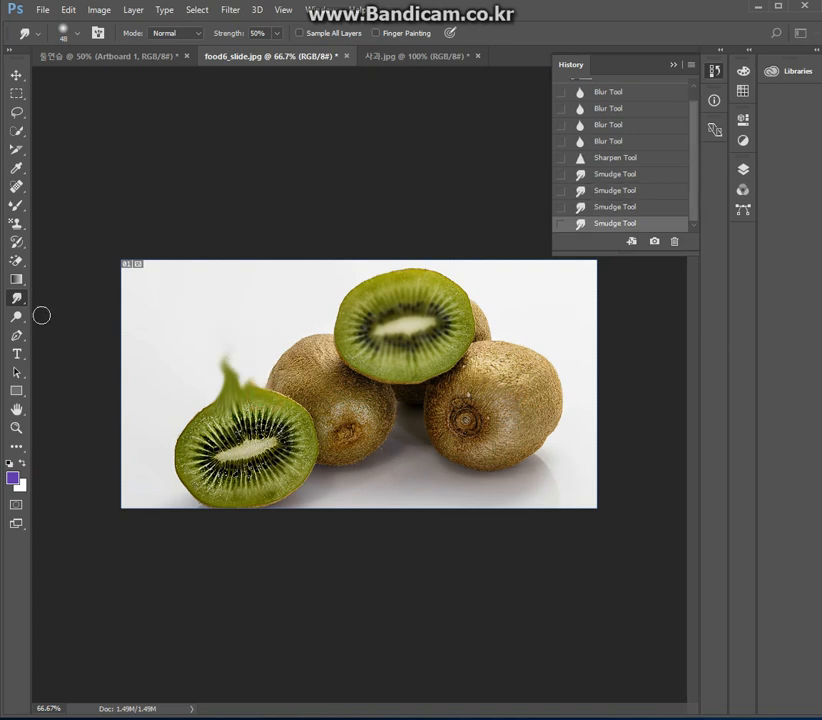
Step: Lighten the whole kiwi between the two slices with the Dodge tool, using the Midtones range at 50% exposure
right_click(18, 298)
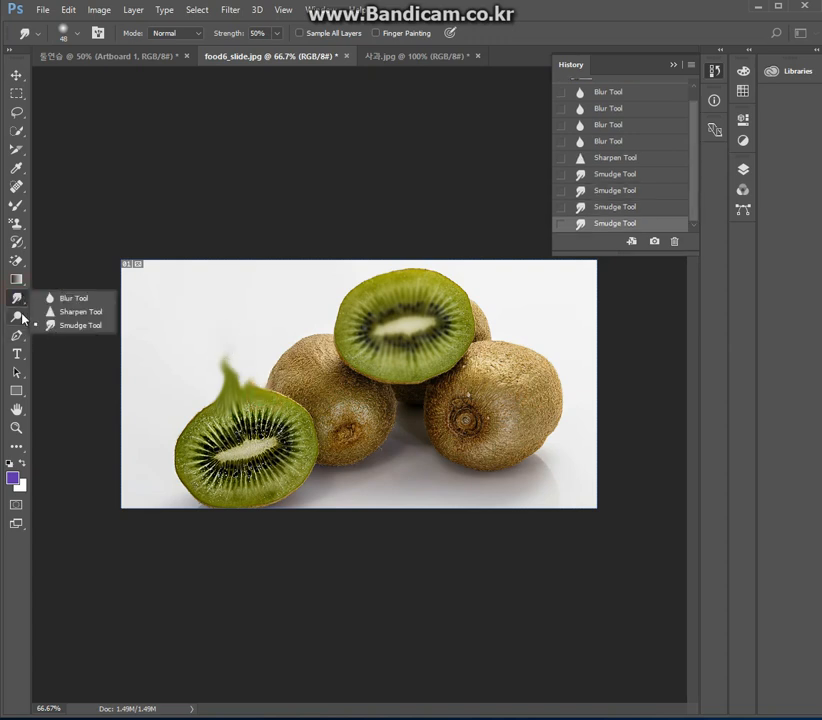
click(17, 316)
click(66, 318)
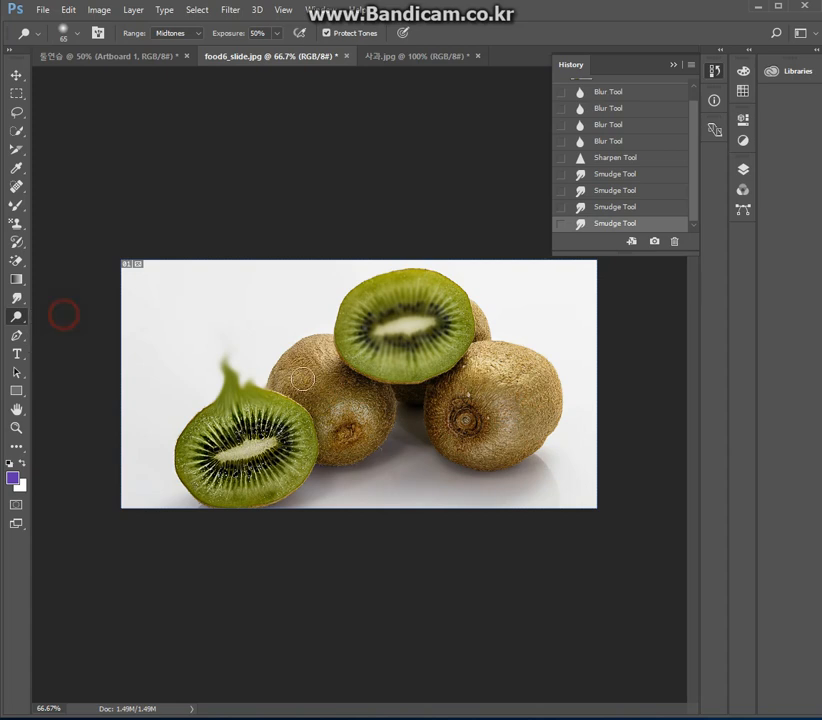
mouse_move(355, 428)
mouse_down()
mouse_move(346, 387)
mouse_move(364, 395)
mouse_move(369, 407)
mouse_move(343, 376)
mouse_move(372, 397)
mouse_move(326, 359)
mouse_move(372, 401)
mouse_move(371, 422)
mouse_move(337, 390)
mouse_up()
drag(323, 386, 305, 364)
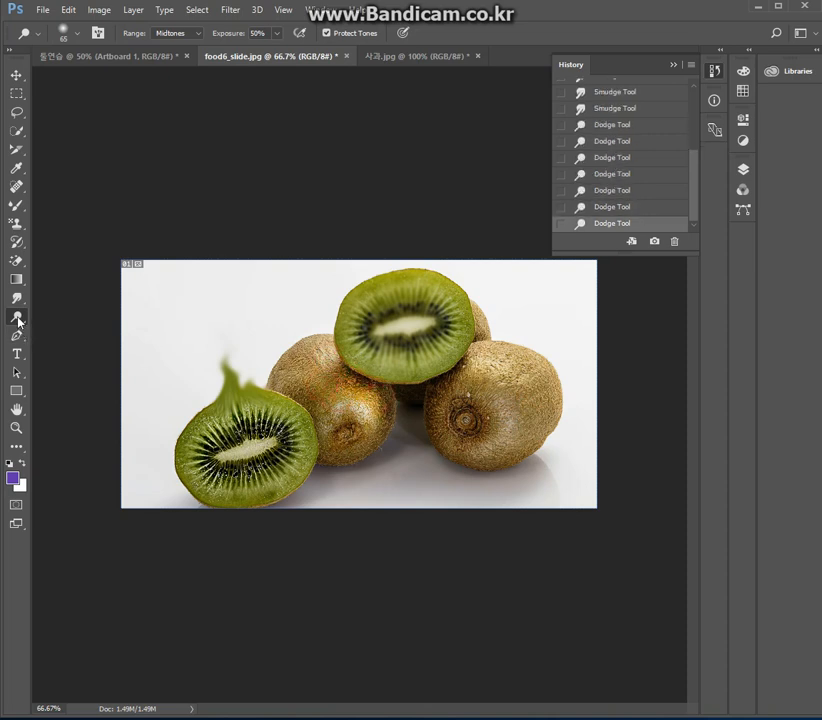
Step: Darken the dodged area of the whole kiwi between the slices using the Burn tool on Midtones at 50% exposure
right_click(16, 316)
click(63, 331)
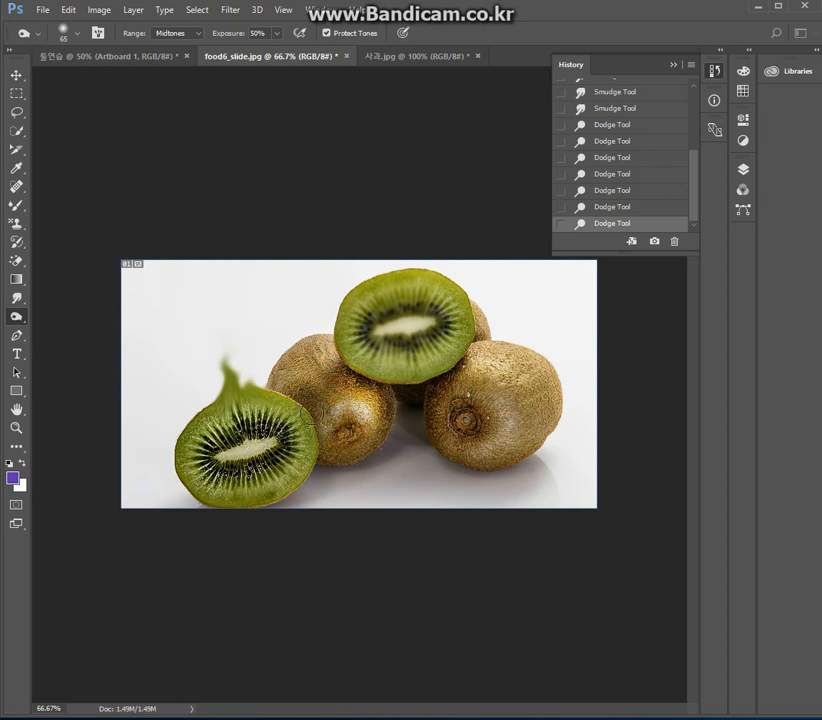
drag(342, 399, 356, 411)
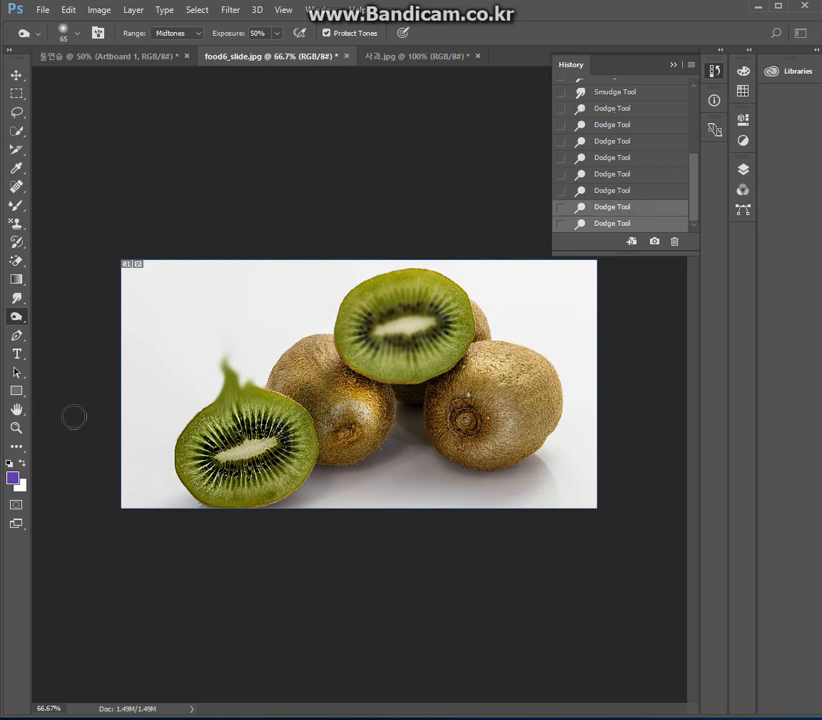
Step: Desaturate the middle of the whole kiwi between the slices with the Sponge tool at 50% flow
click(20, 318)
click(66, 343)
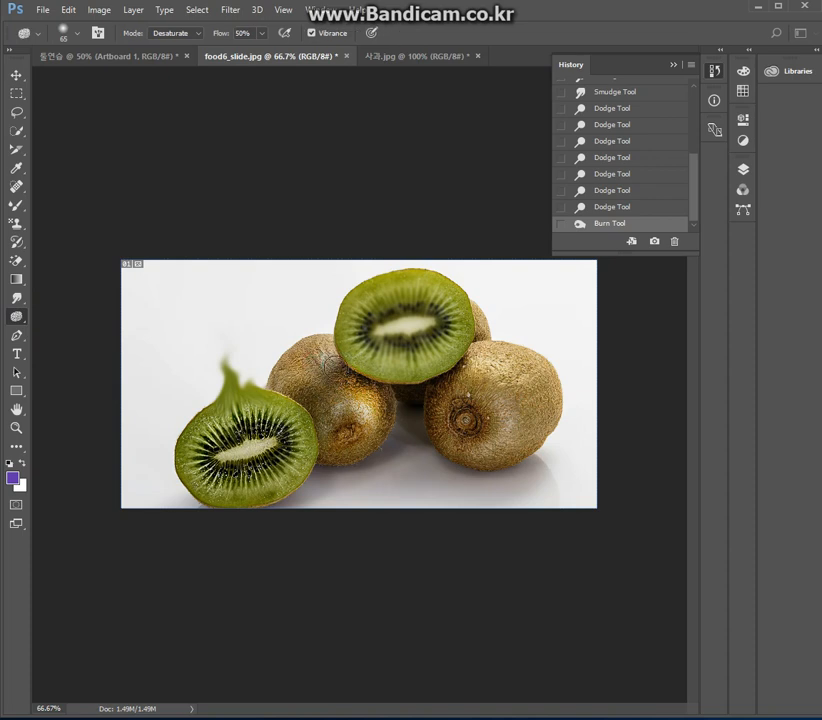
mouse_move(359, 399)
mouse_down()
mouse_move(386, 414)
mouse_move(355, 398)
mouse_up()
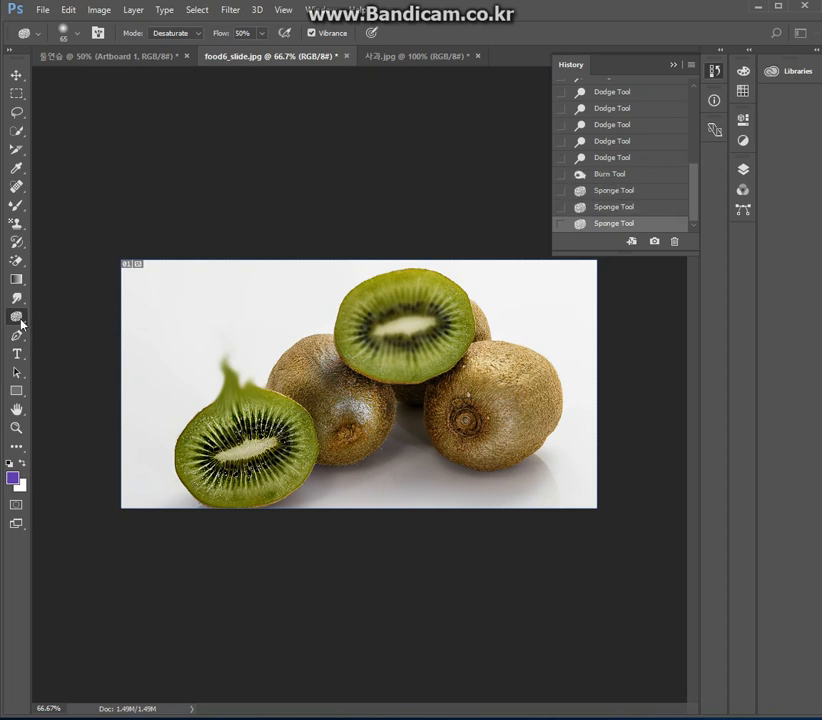
Step: Switch the Sponge tool's mode to Saturate and intensify the color of the whole kiwi between the slices
click(177, 36)
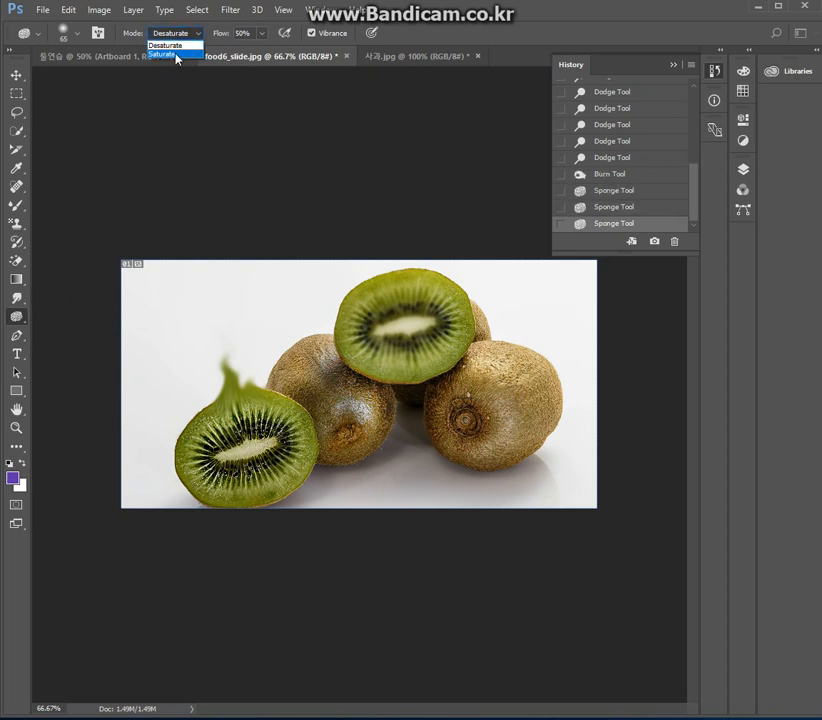
click(175, 54)
drag(357, 392, 360, 404)
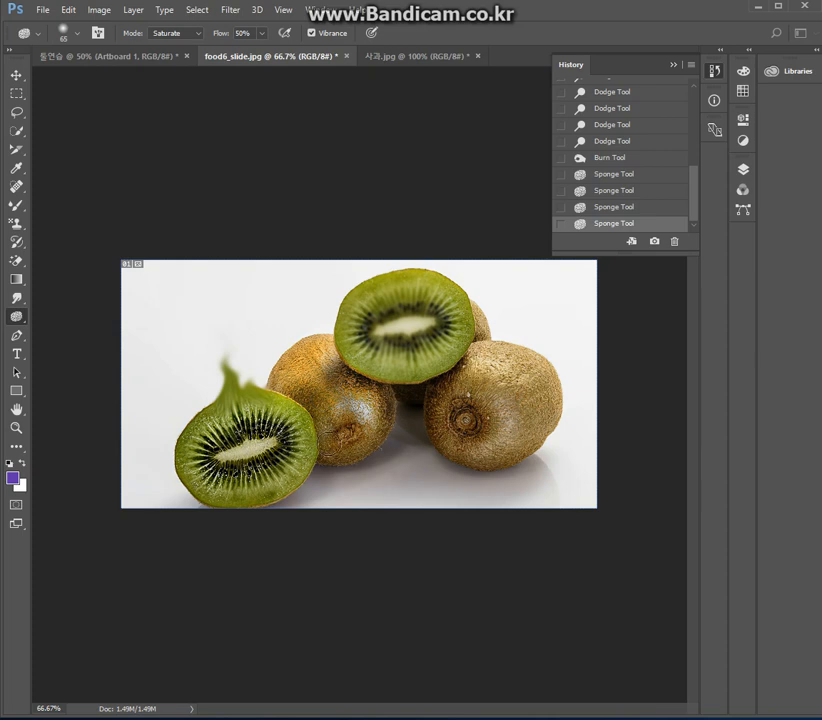
drag(318, 356, 302, 376)
mouse_move(358, 386)
mouse_down()
mouse_move(330, 400)
mouse_move(347, 431)
mouse_up()
Step: Activate the Pen tool in Path mode and restore the apple photo 사과.jpg to its original state from the history
click(18, 335)
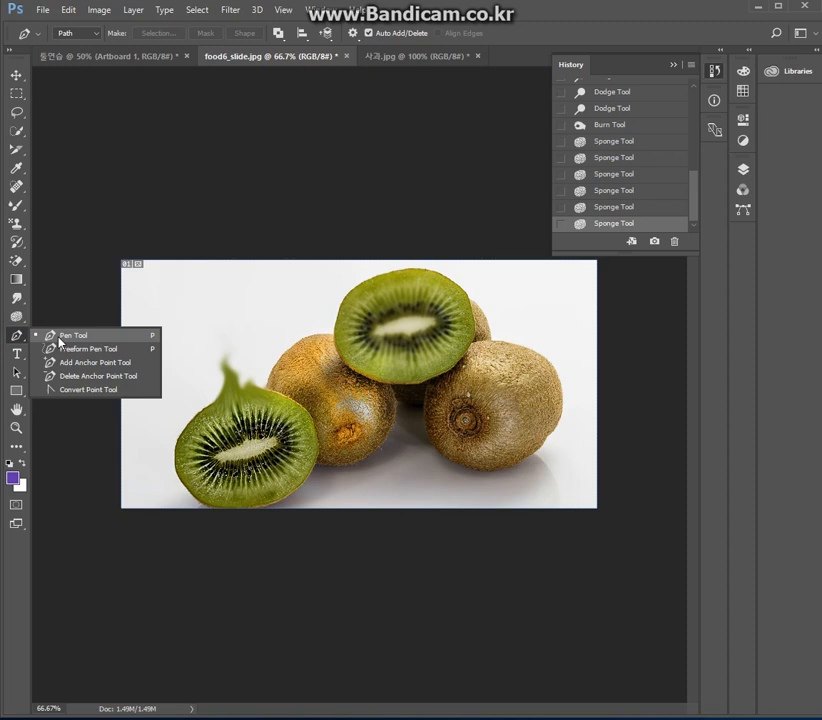
click(59, 341)
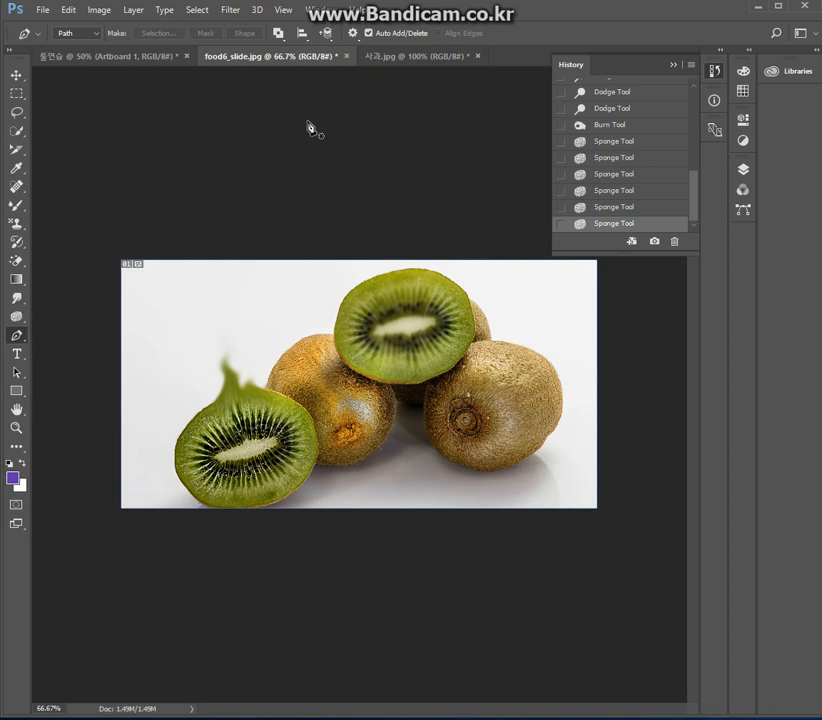
click(396, 57)
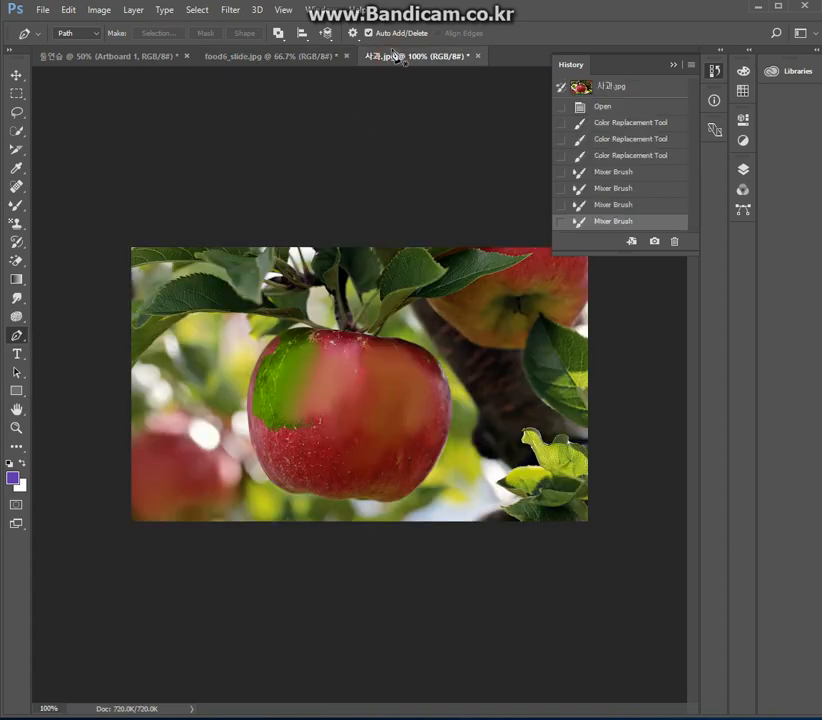
click(616, 84)
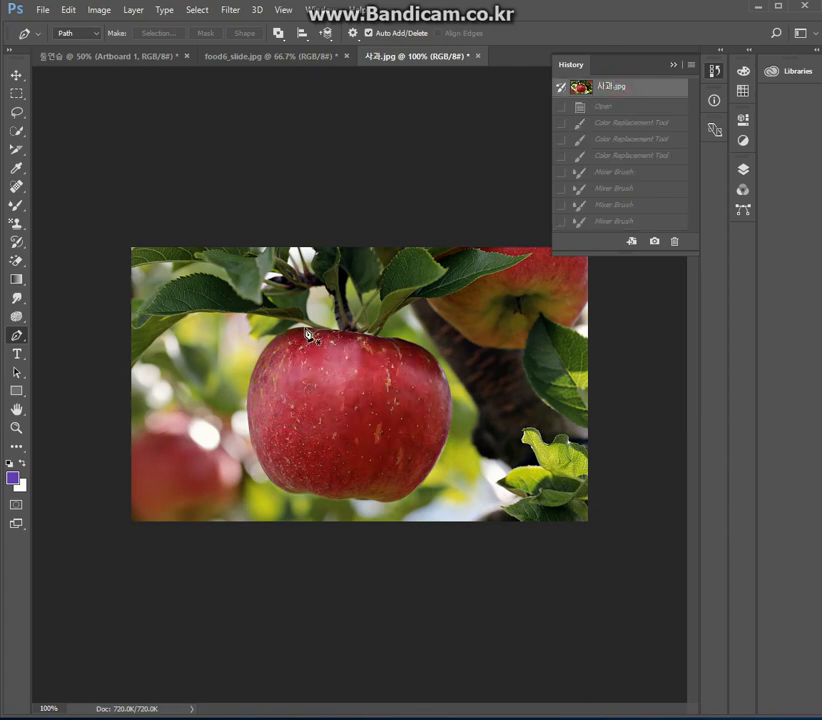
Step: Trace a closed path around the outline of the large red apple with the Pen tool, adding curved anchor points
click(312, 330)
click(272, 344)
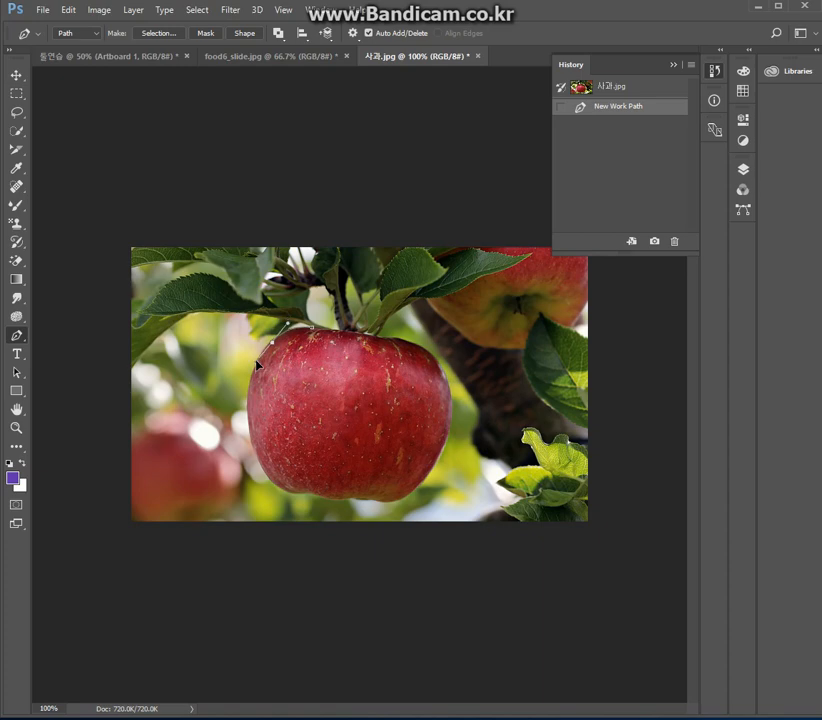
click(253, 446)
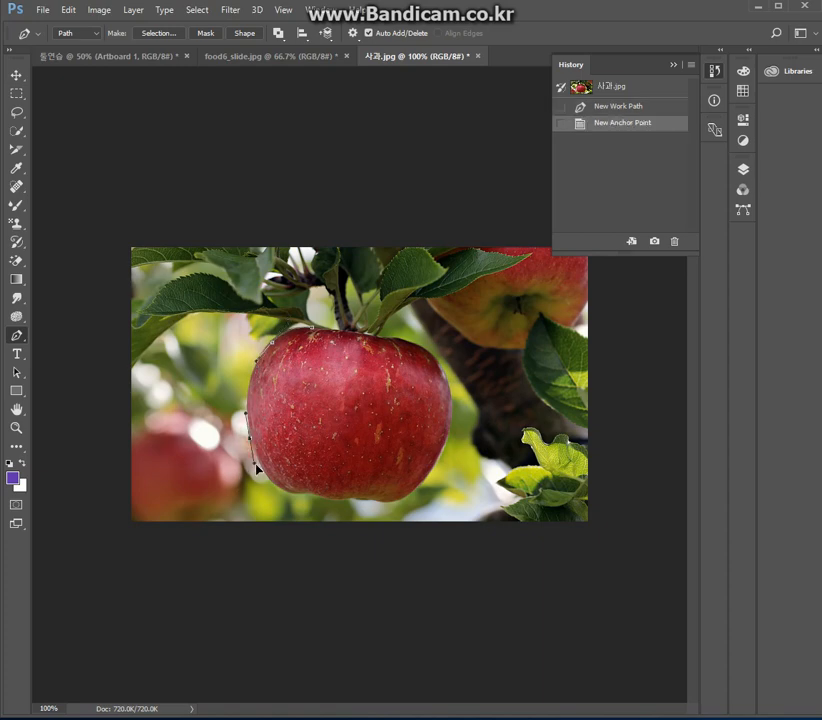
drag(258, 480, 258, 480)
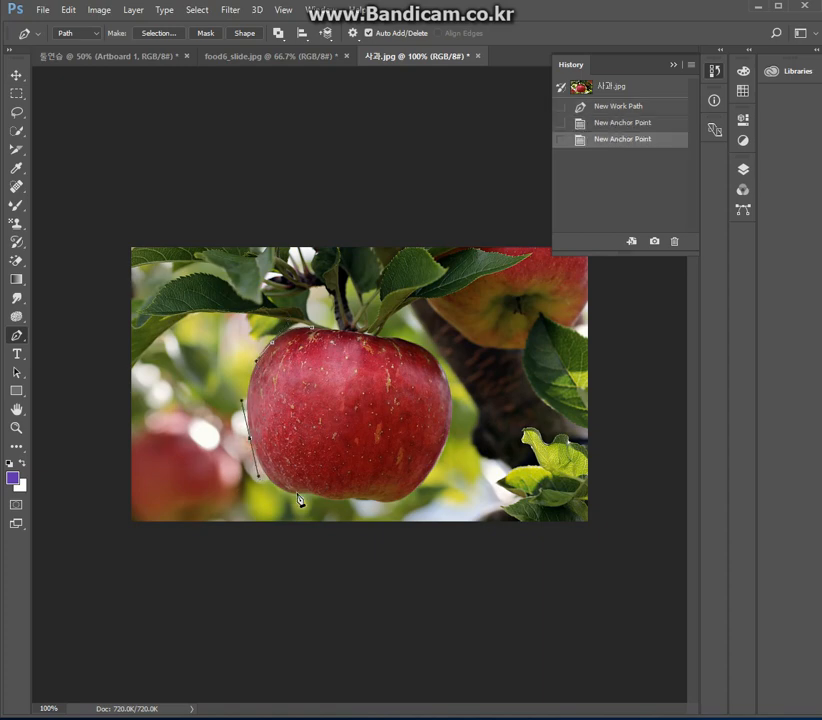
drag(310, 499, 445, 443)
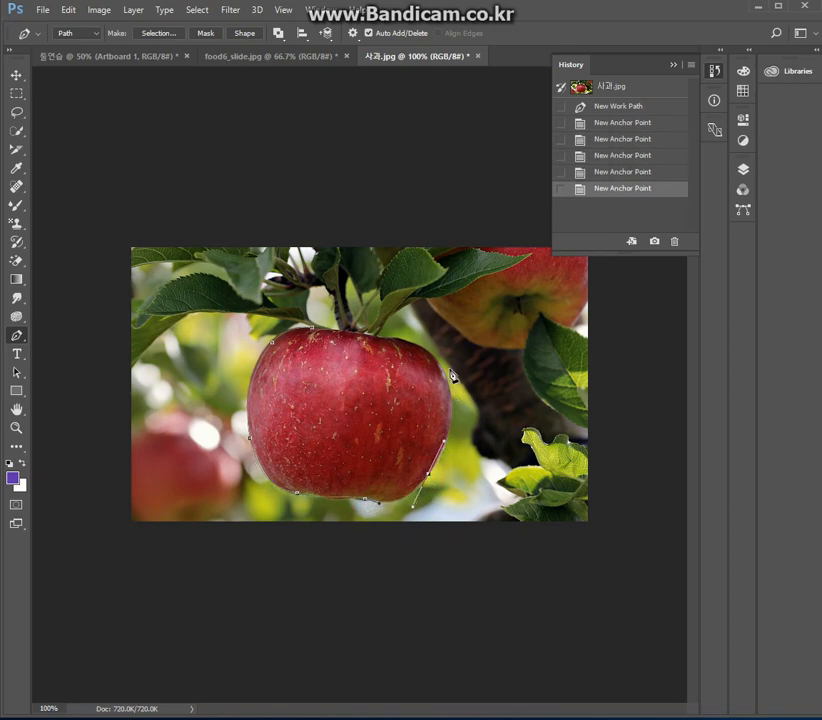
drag(450, 389, 441, 360)
drag(388, 340, 350, 342)
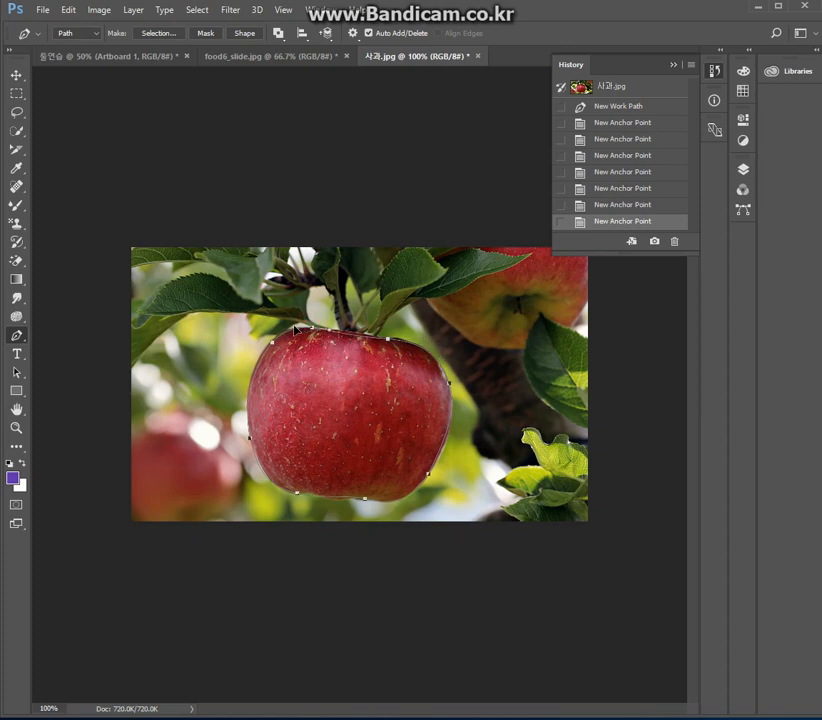
click(296, 329)
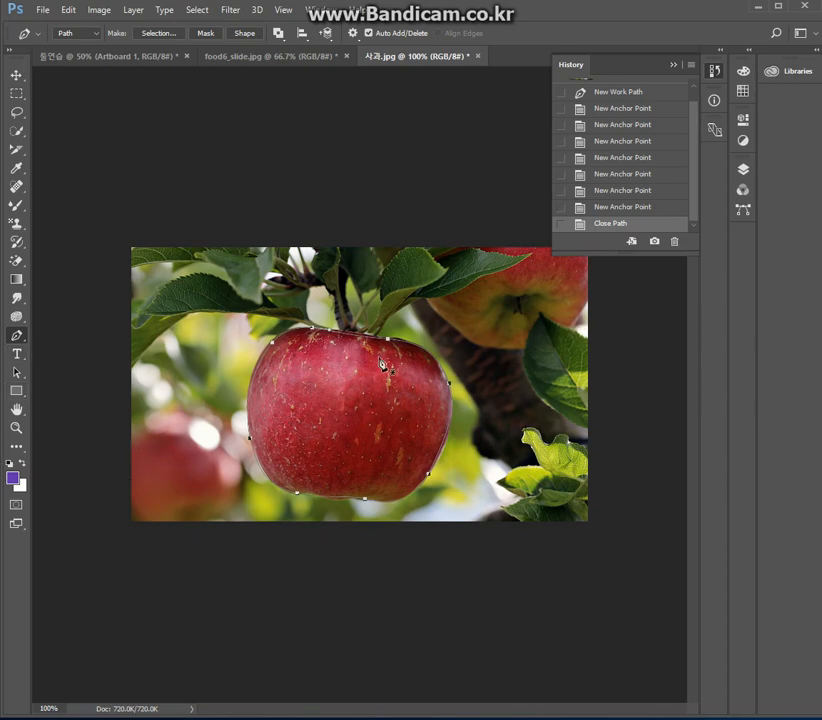
click(17, 354)
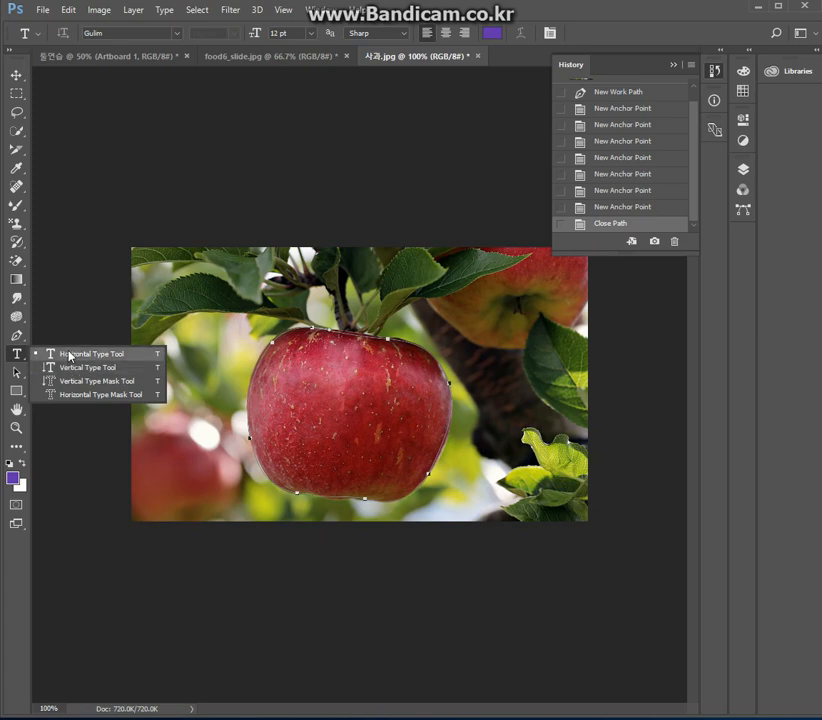
click(15, 373)
click(14, 375)
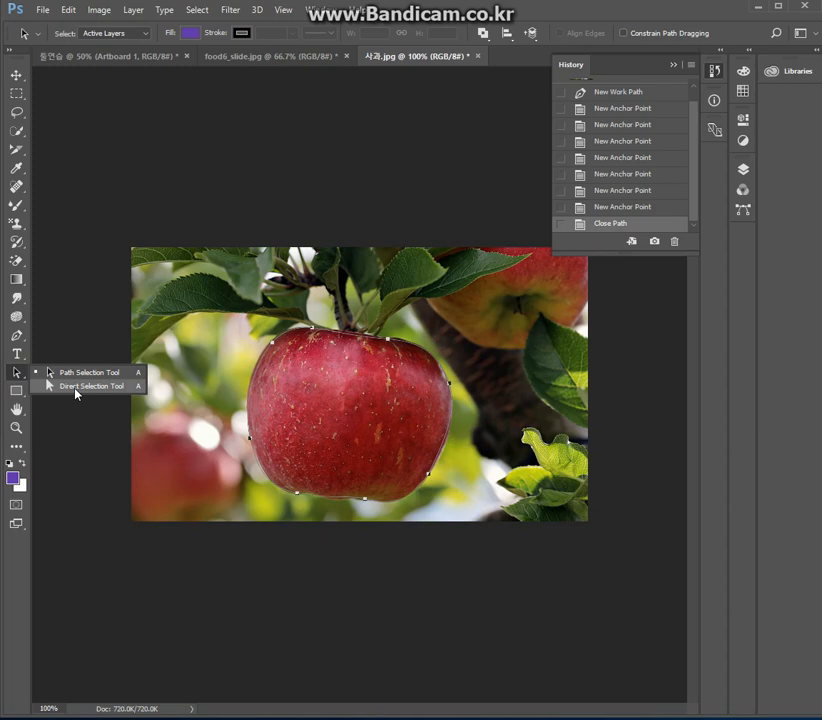
click(333, 336)
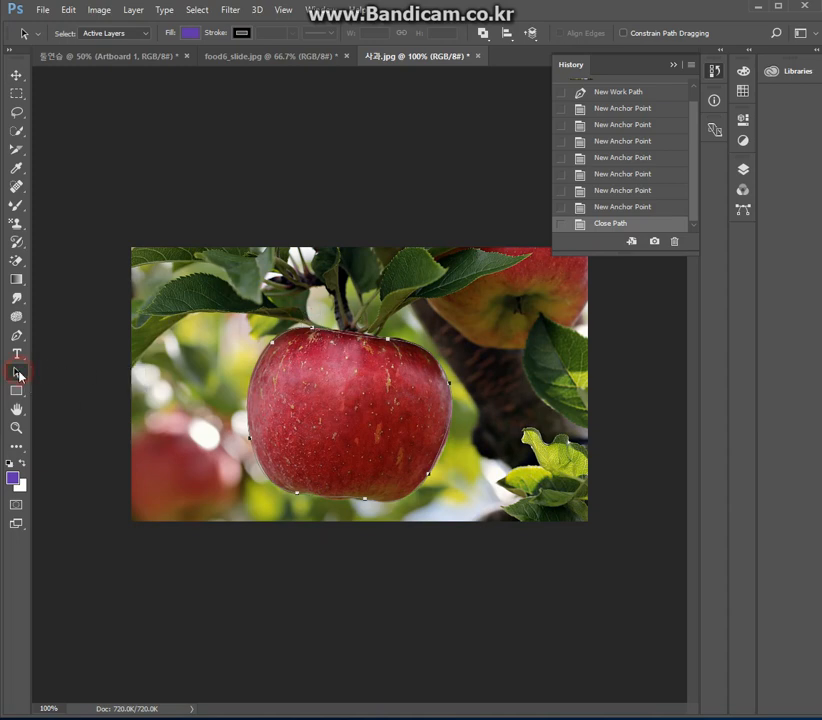
Step: Move the path's anchor point at the apple's upper edge near the stem slightly upward with the Direct Selection tool
click(64, 387)
click(297, 312)
drag(313, 333, 318, 320)
Step: Move the whole apple path up and to the left with the Path Selection tool
click(15, 369)
click(61, 369)
drag(209, 293, 509, 533)
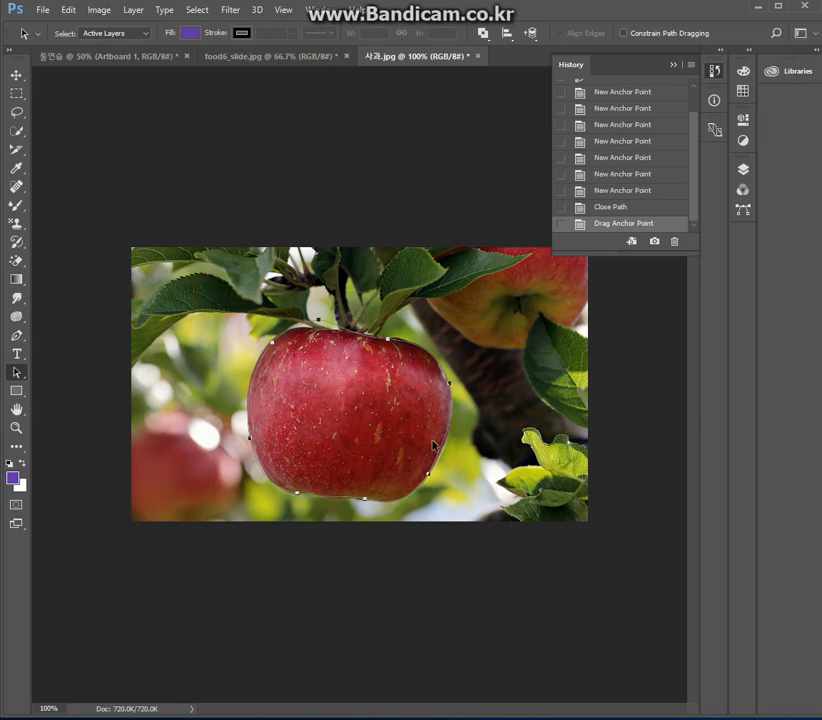
drag(319, 323, 237, 416)
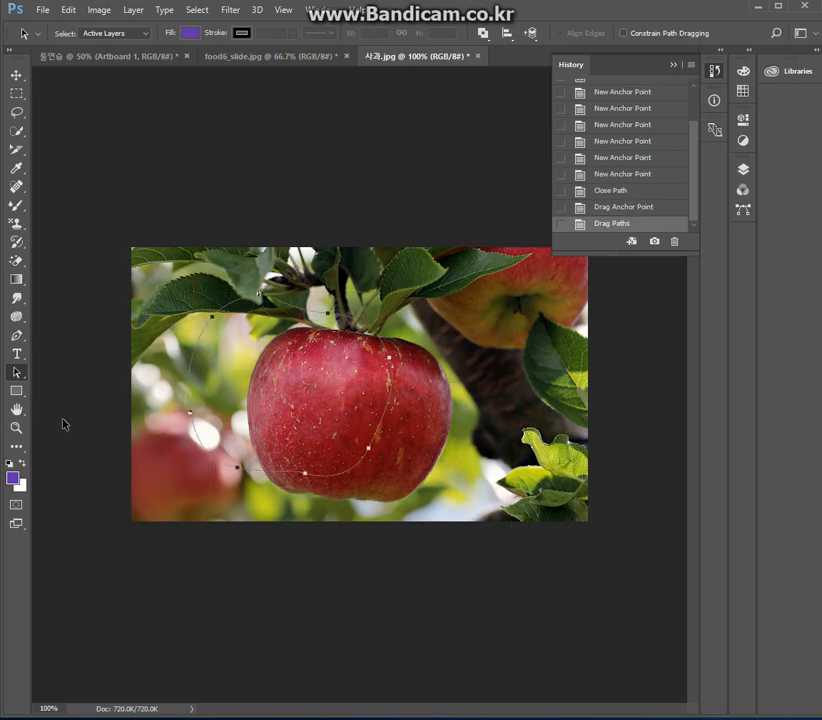
Step: Draw two filled rectangles in food6_slide.jpg, about 340 × 248 px in the middle and about 248 × 253 px over the right kiwi
click(16, 390)
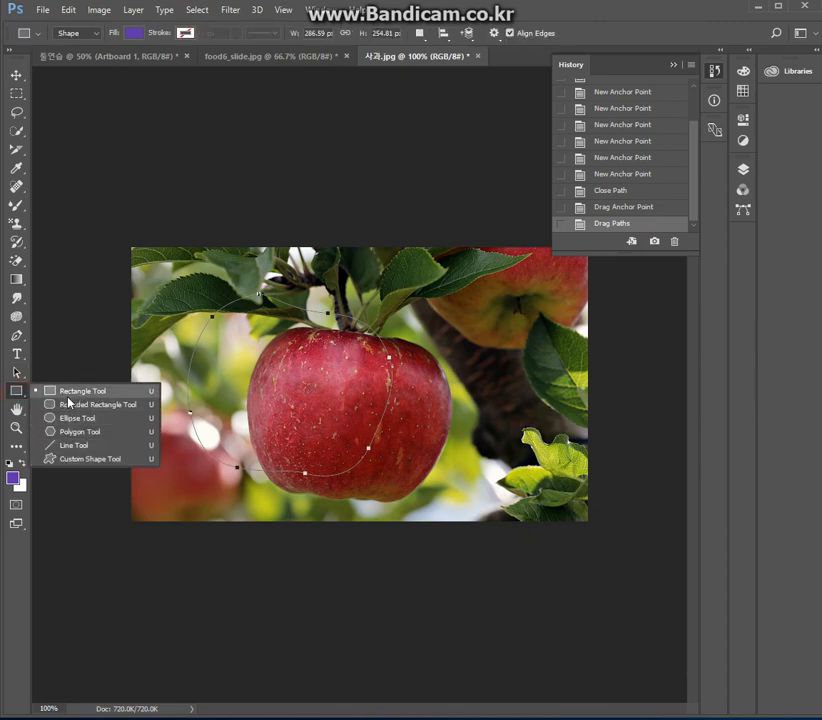
click(294, 57)
drag(240, 287, 401, 403)
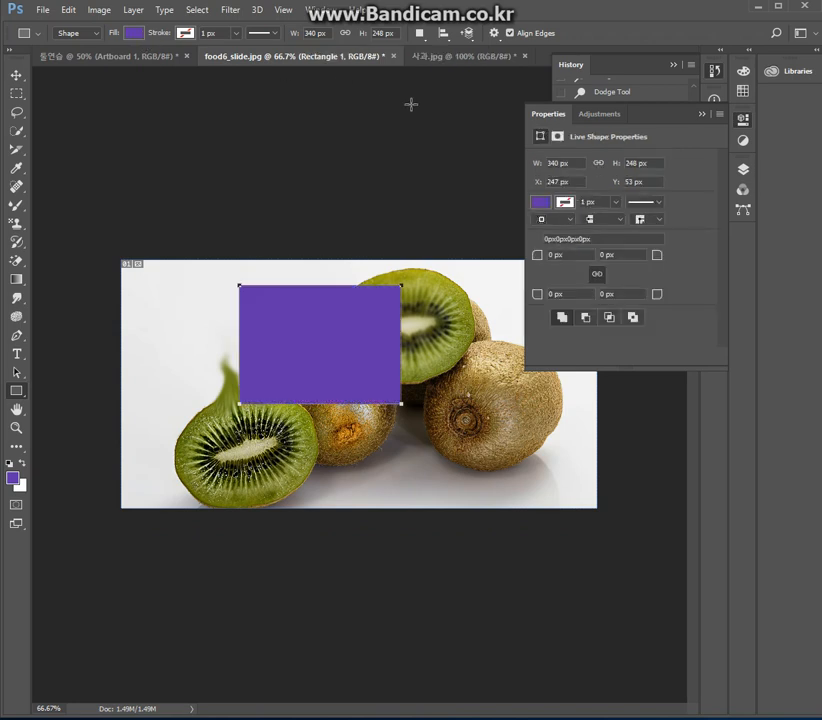
drag(420, 336, 538, 457)
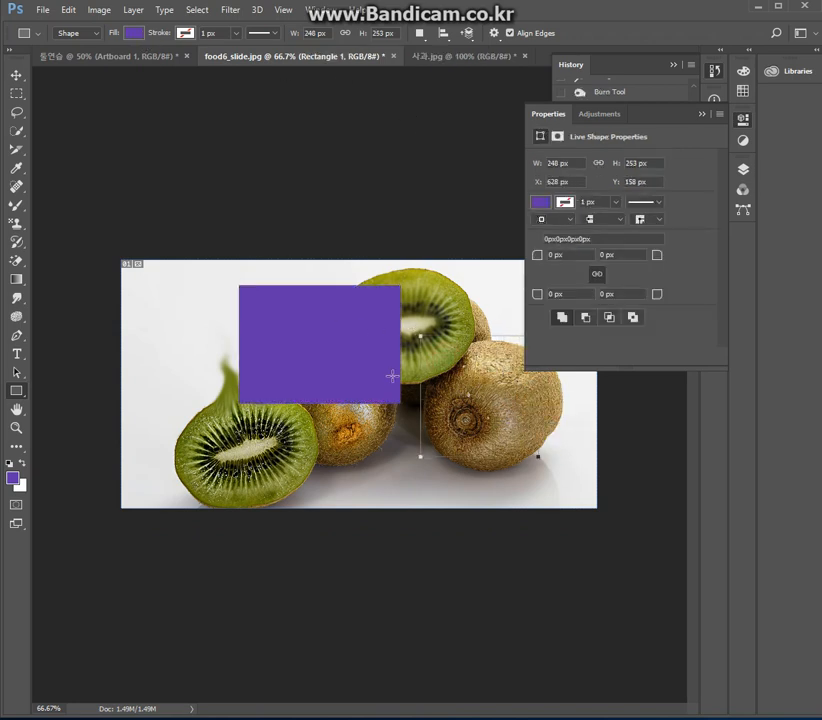
Step: Draw a small ellipse beside the middle rectangle and a larger one of about 155 × 170 px below it
click(16, 391)
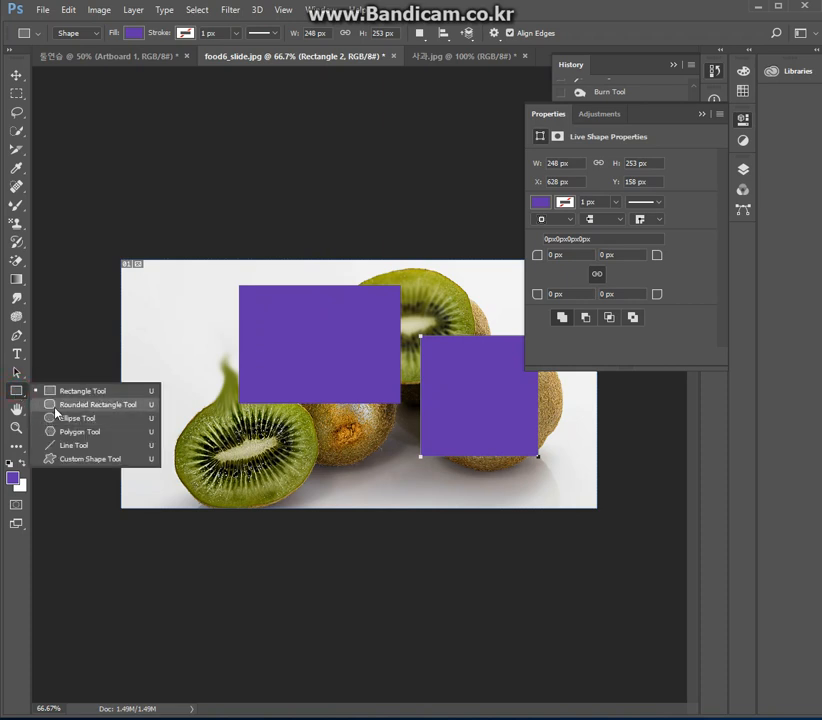
click(54, 414)
drag(188, 320, 162, 354)
drag(158, 383, 231, 463)
Step: Magnify the kiwi photo to 200% with the Zoom tool to examine the area around the middle rectangle
click(16, 409)
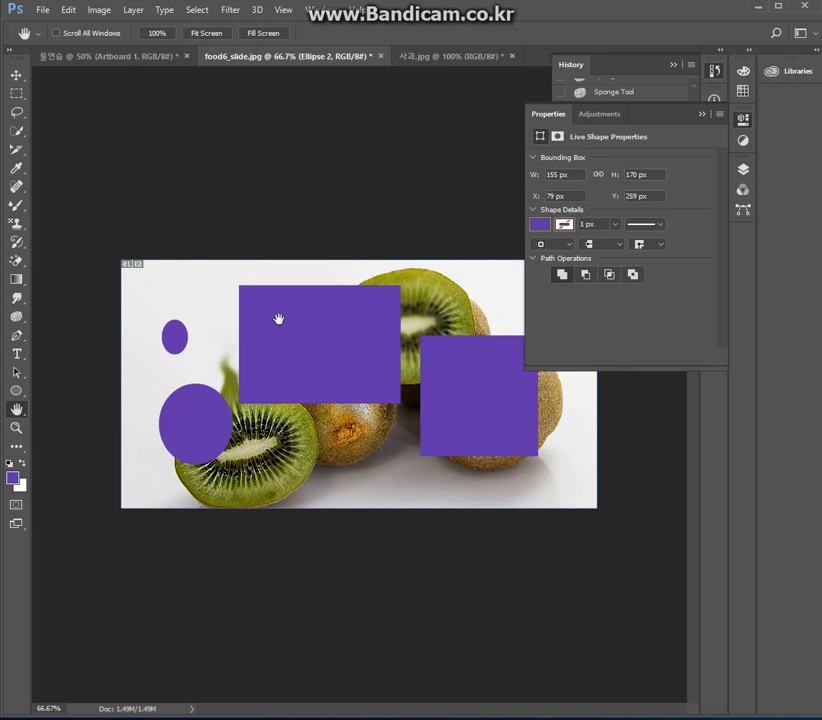
click(16, 427)
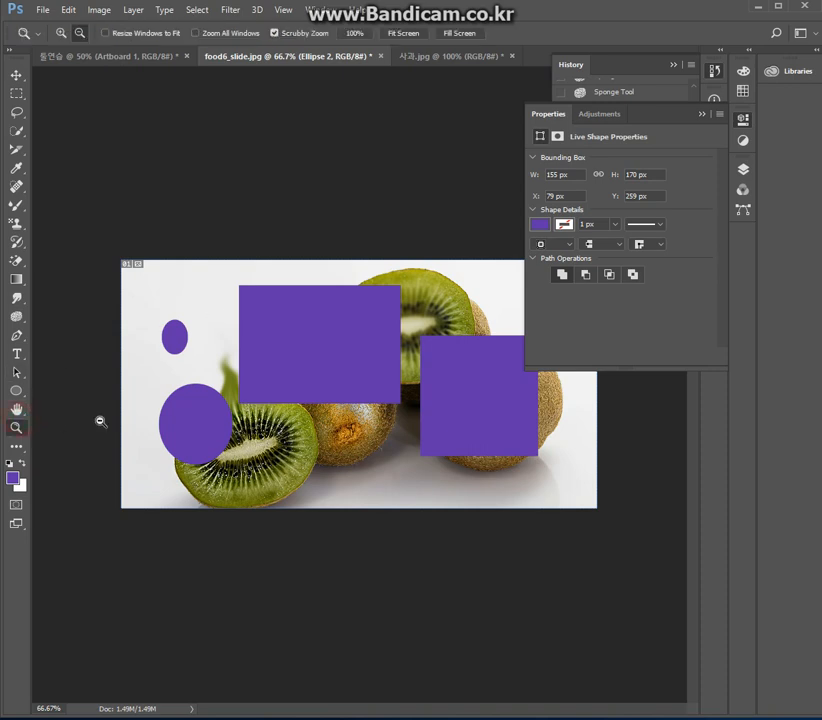
click(251, 399)
click(62, 33)
click(363, 360)
click(365, 362)
click(365, 363)
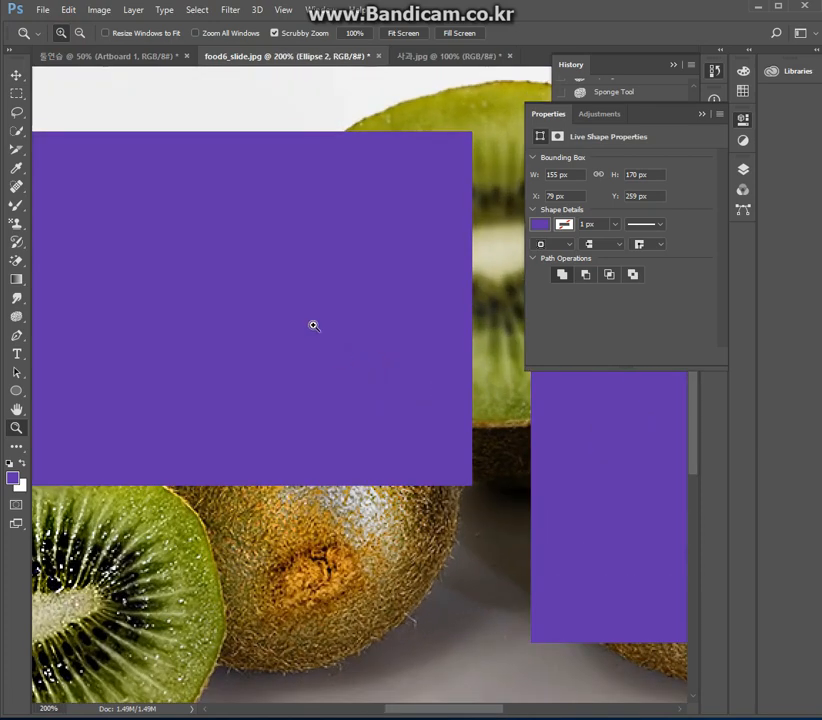
Step: Pan to the lower-left kiwi slice with the Hand tool and zoom back out to 100%
click(19, 411)
drag(106, 376, 346, 280)
drag(353, 424, 294, 363)
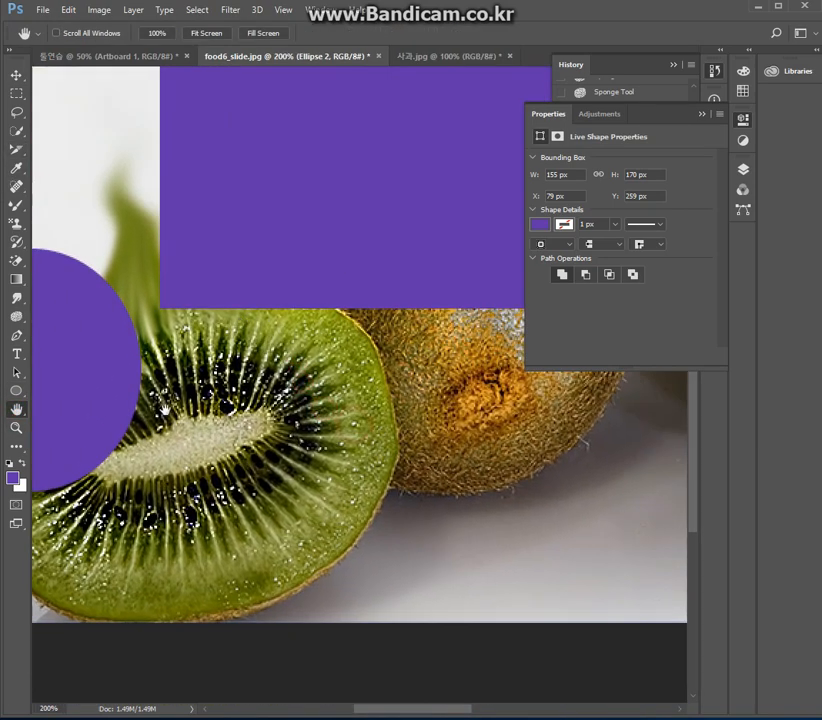
click(16, 427)
click(79, 33)
click(293, 404)
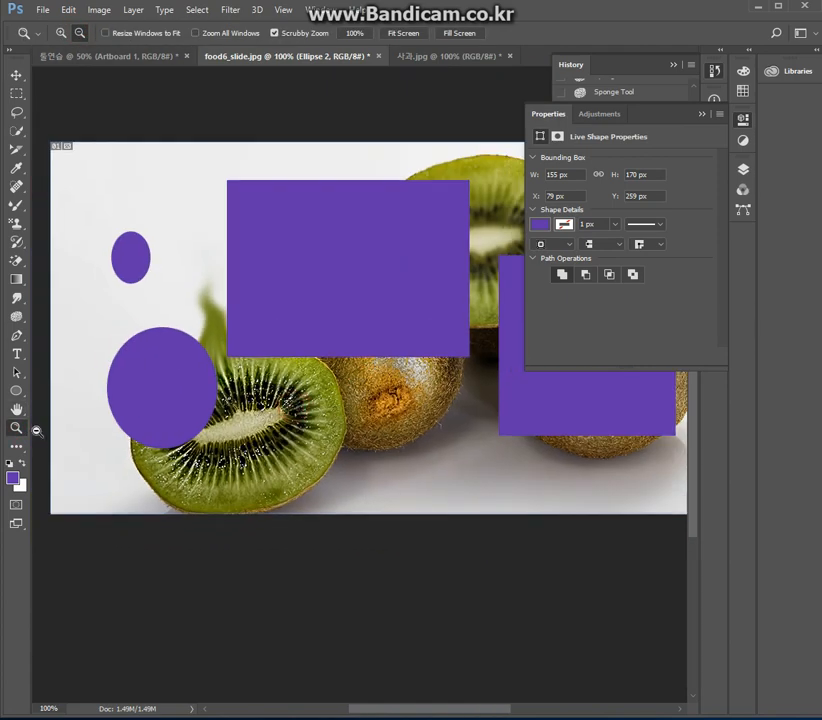
Step: Customize the toolbar so the Move Tool goes into Extra Tools, and check the remaining Artboard Tool slot
click(18, 450)
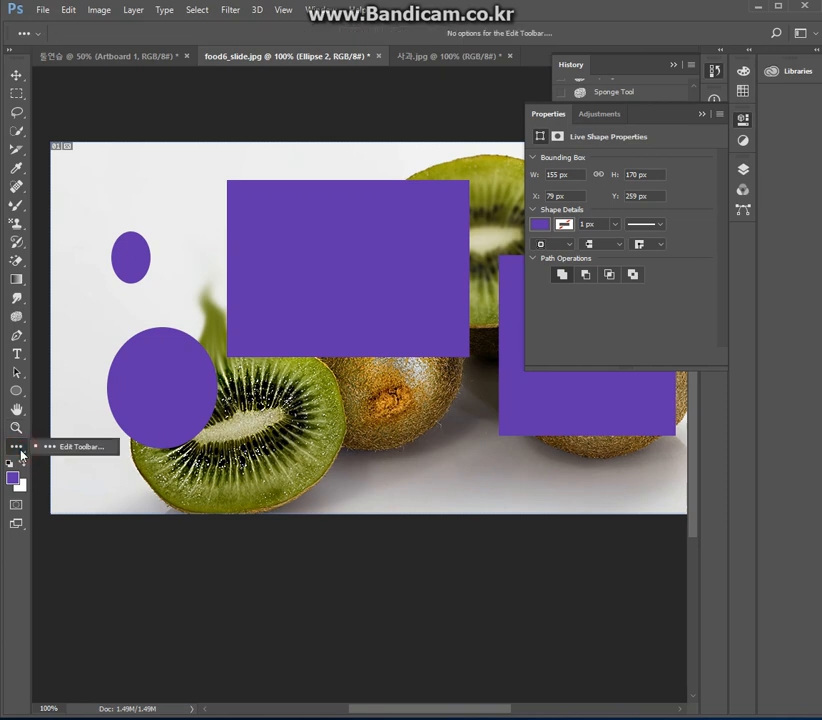
click(18, 451)
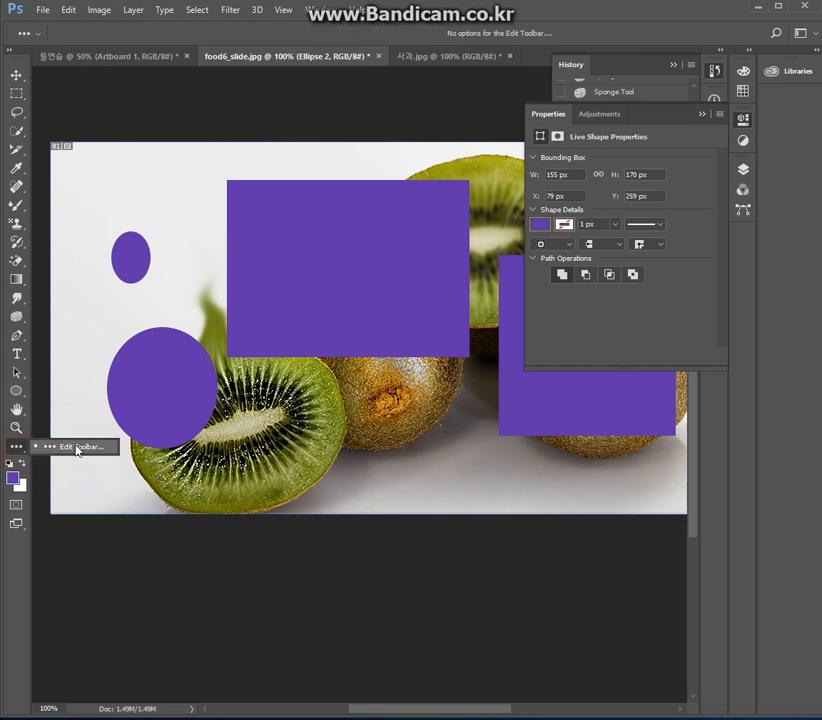
click(77, 447)
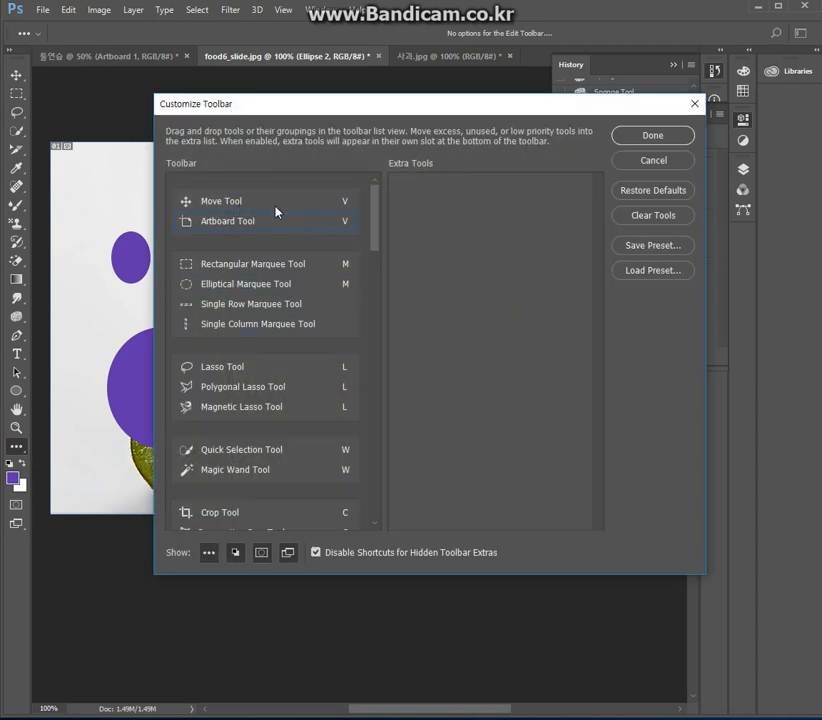
drag(278, 202, 494, 201)
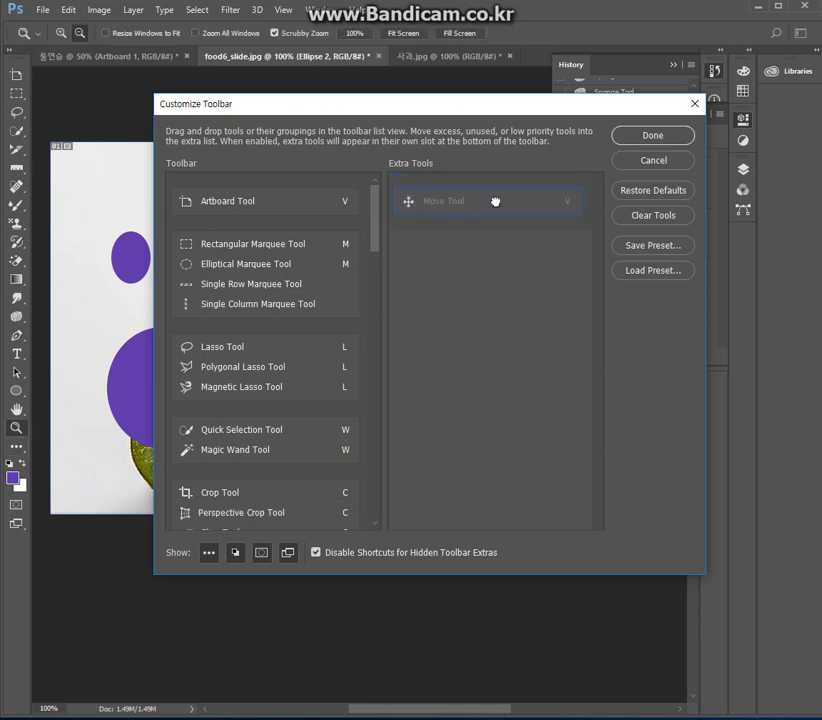
click(651, 140)
click(16, 76)
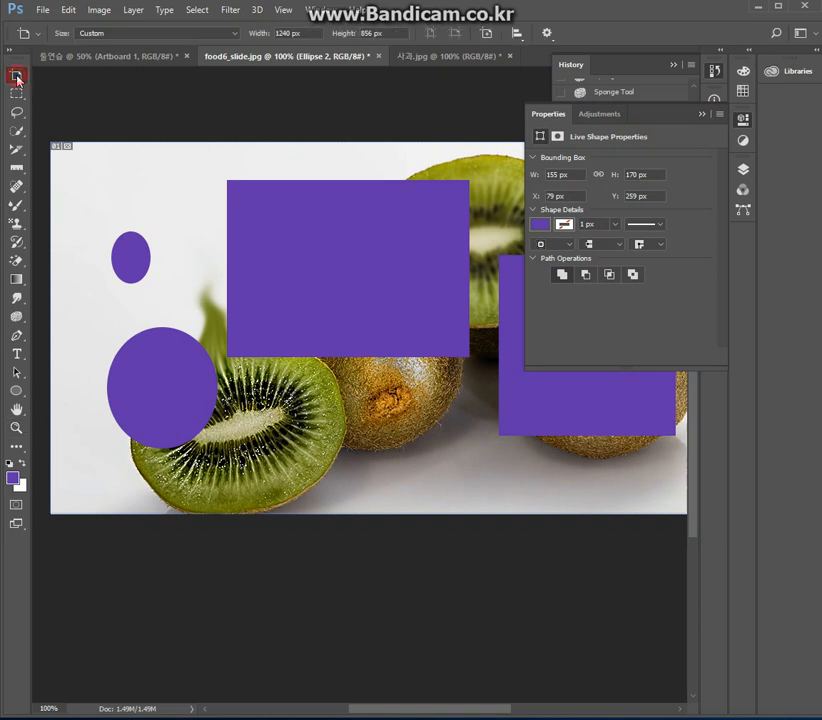
Step: Return the Move Tool from Extra Tools to its group above the Artboard Tool, and activate the Artboard Tool from that group
click(21, 455)
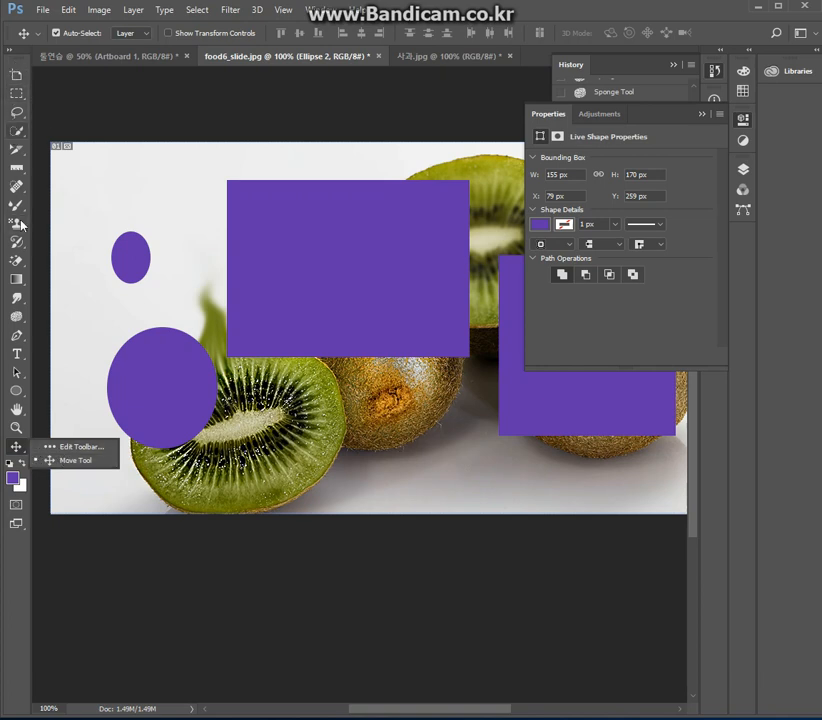
click(72, 450)
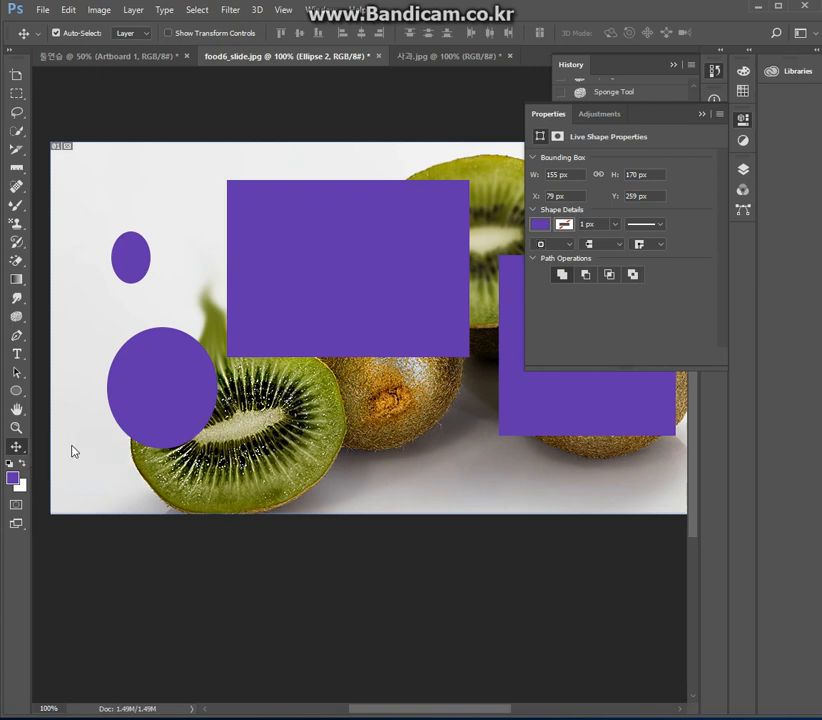
drag(468, 202, 241, 190)
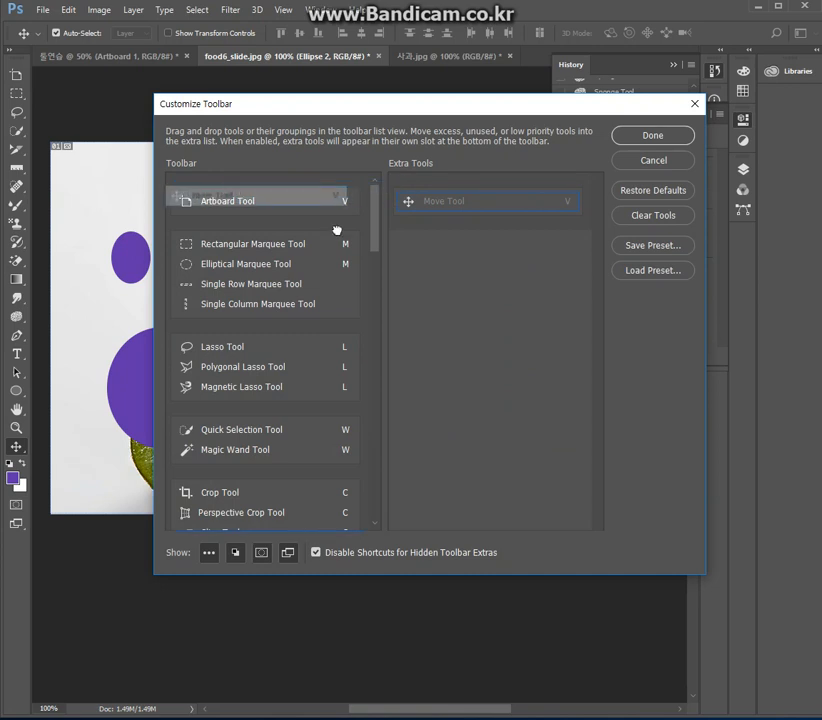
drag(295, 201, 514, 253)
drag(463, 201, 262, 204)
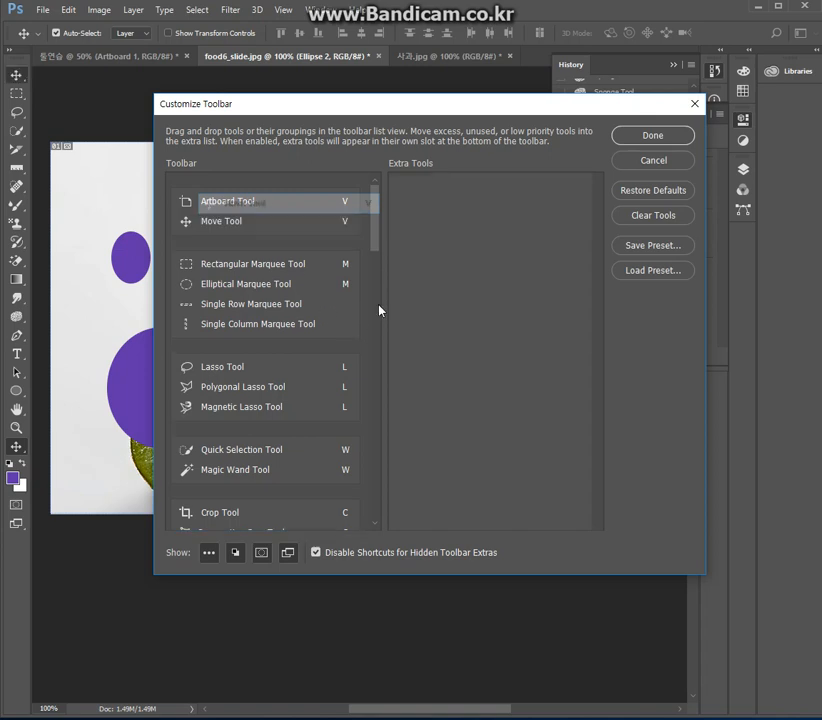
drag(235, 222, 233, 196)
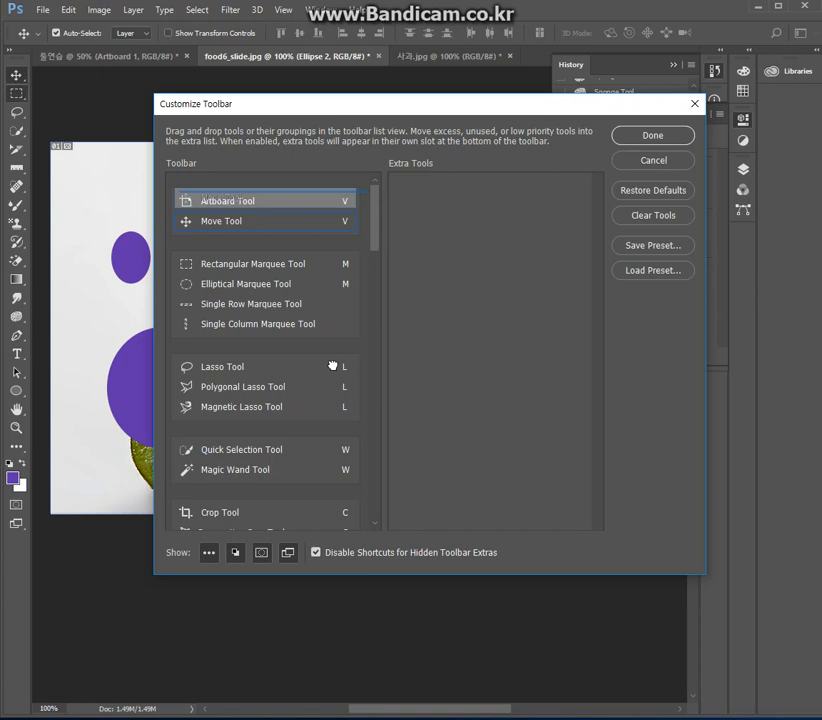
drag(333, 366, 332, 365)
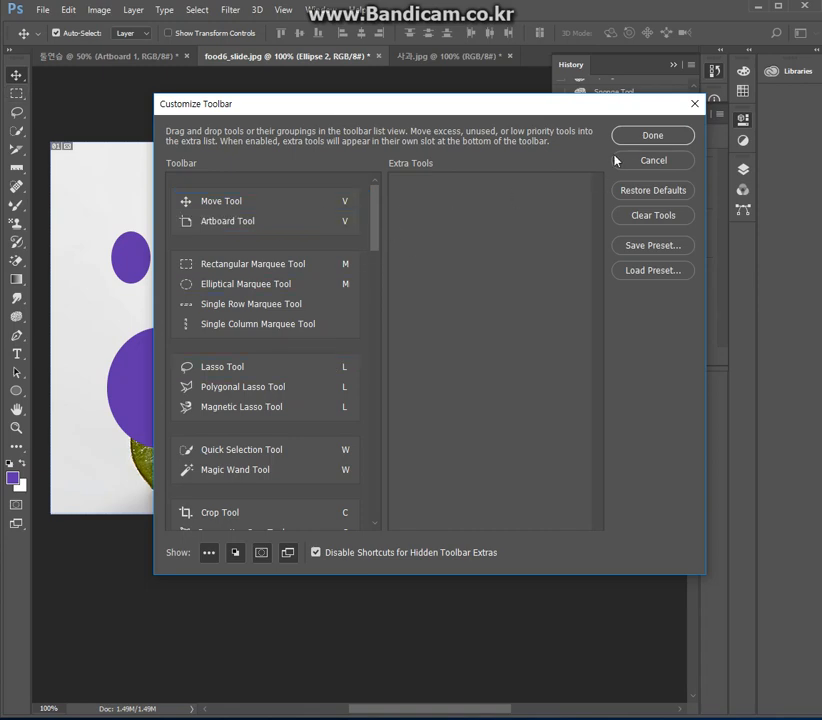
click(645, 137)
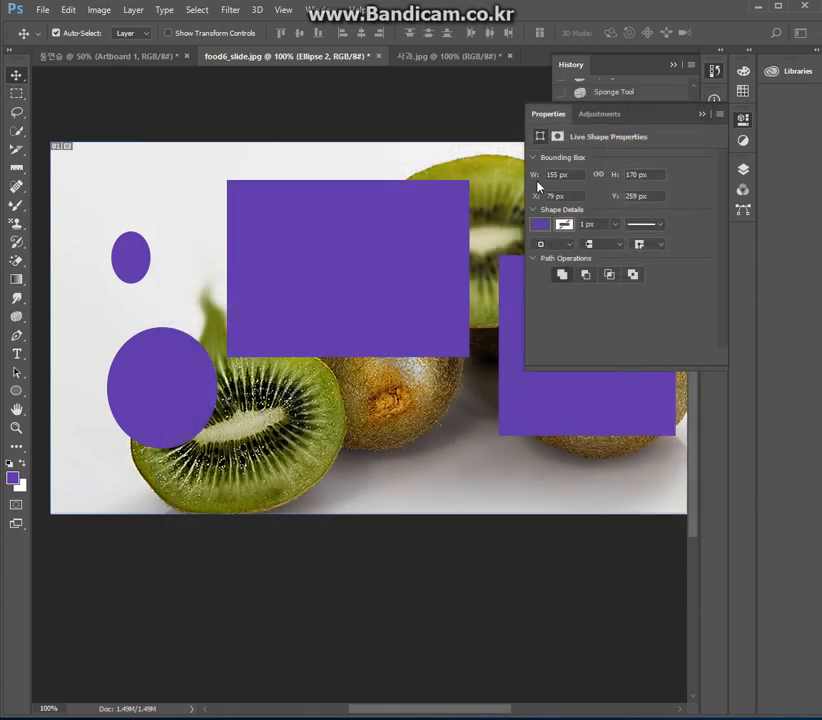
click(13, 74)
click(75, 89)
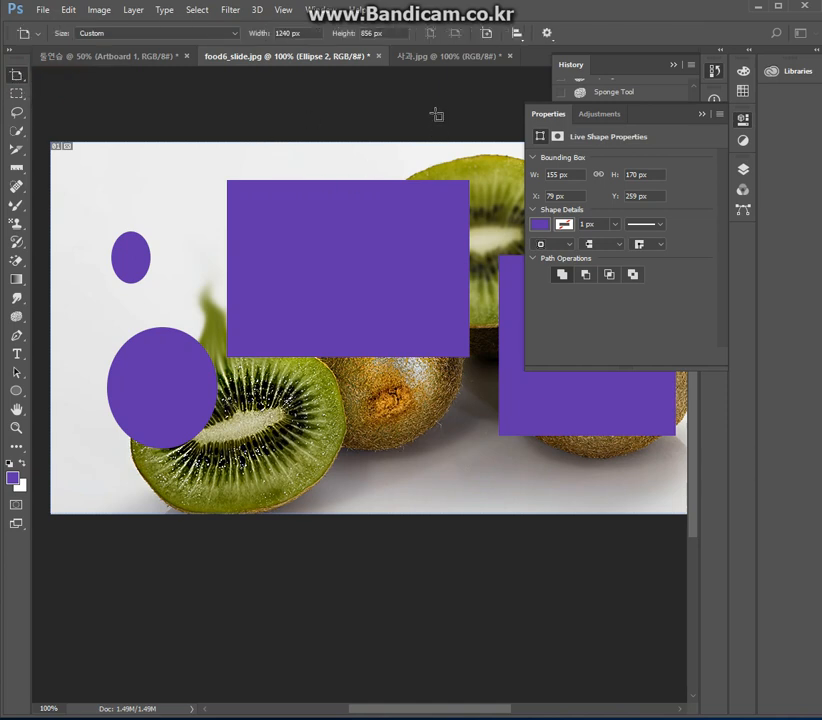
Step: Swap the foreground and background colors several times and reset them to the default black and white
click(22, 466)
click(23, 466)
click(23, 466)
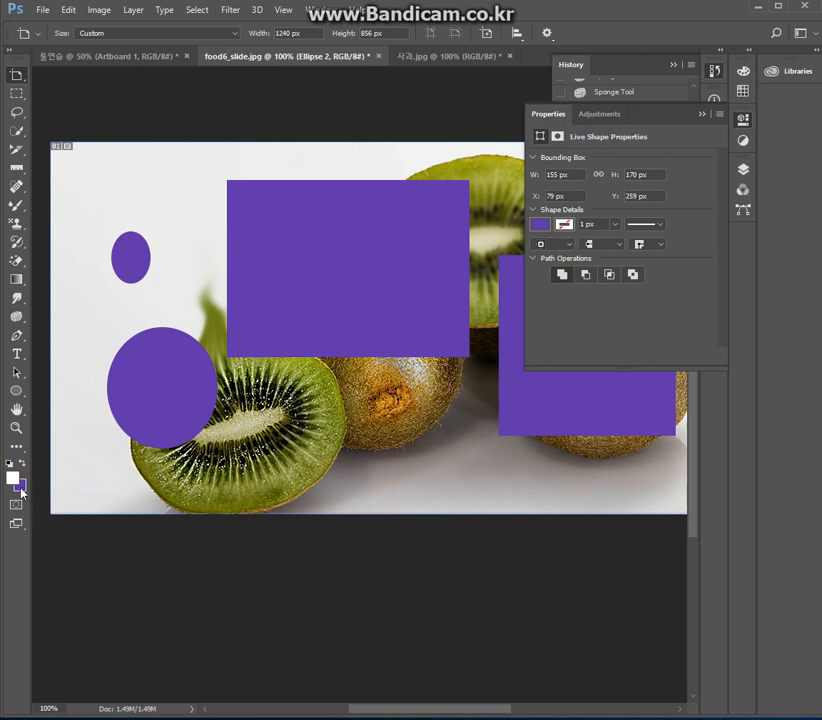
click(8, 464)
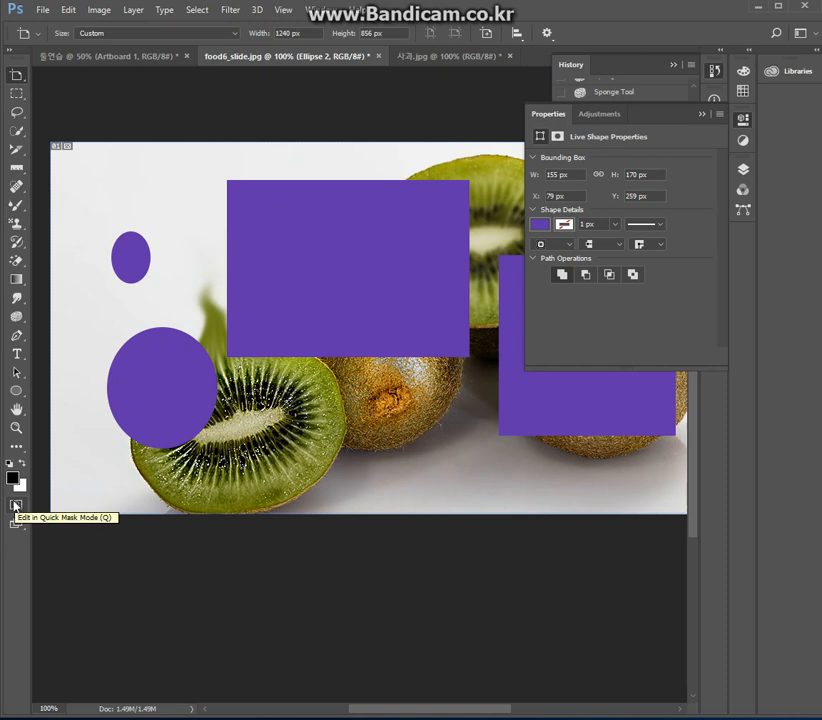
Step: View the kiwi image in Full Screen Mode With Menu Bar and in Full Screen Mode, and return to the standard screen
click(17, 522)
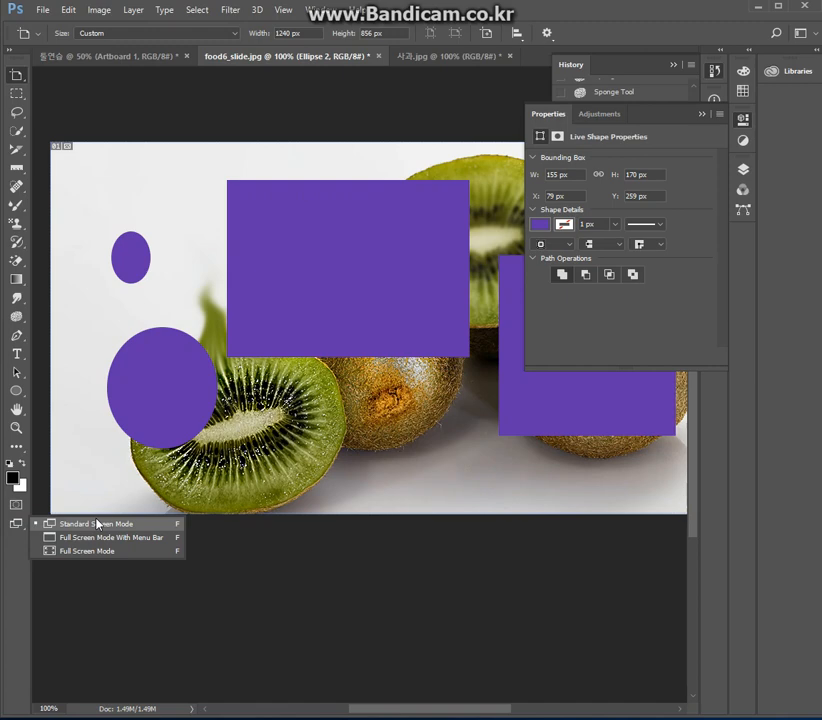
click(86, 544)
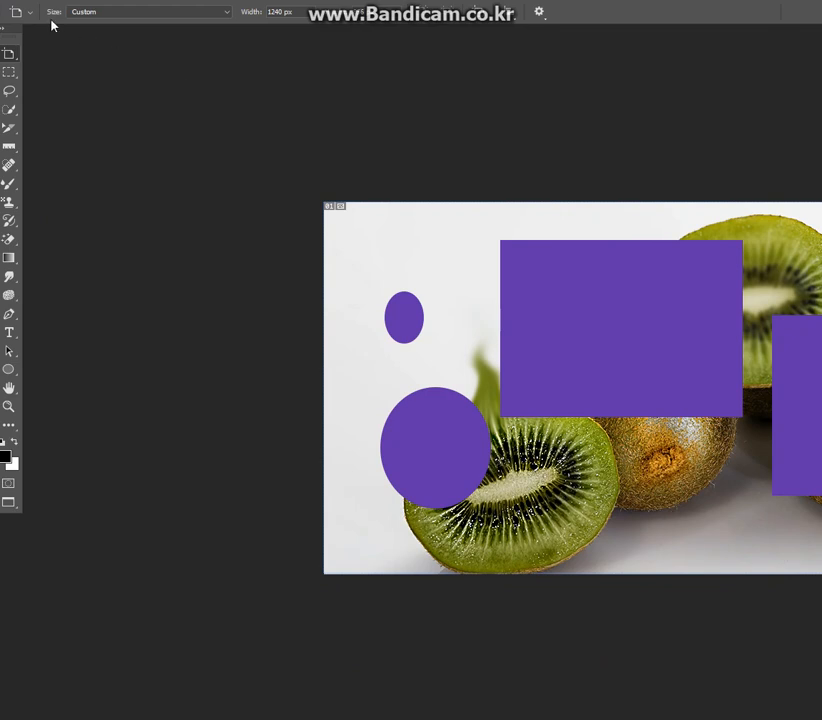
click(10, 506)
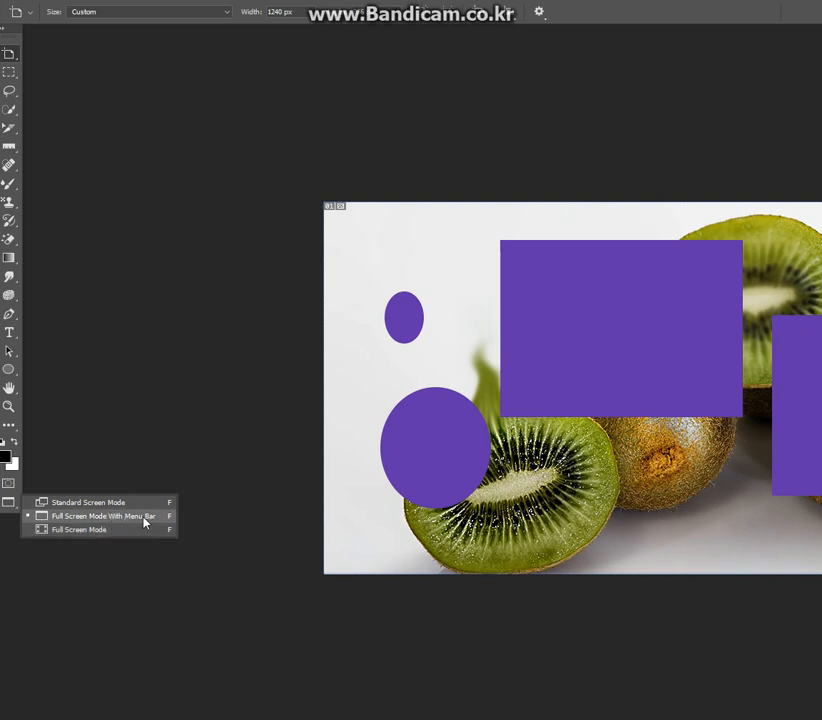
click(80, 532)
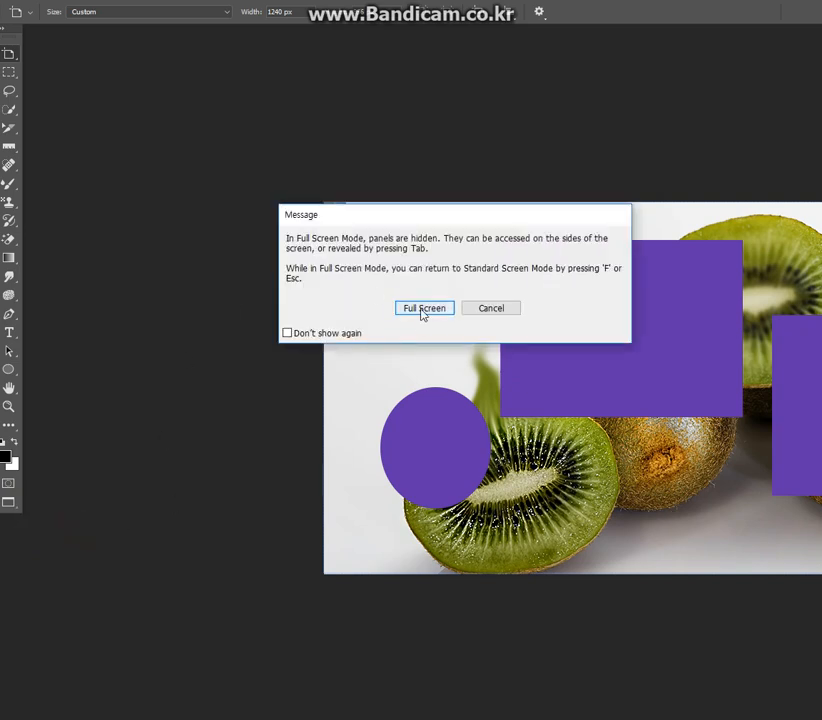
click(422, 309)
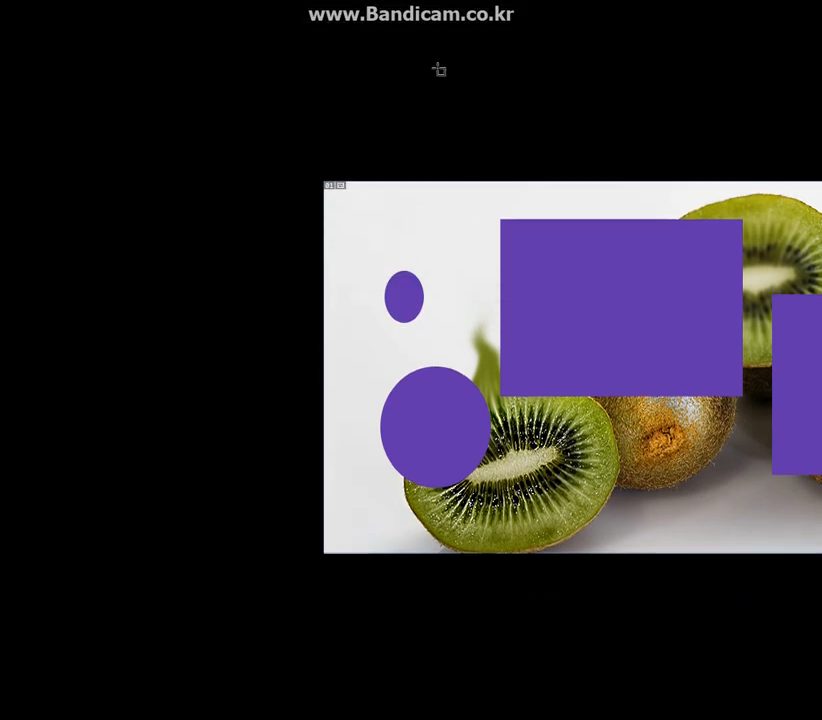
key(Escape)
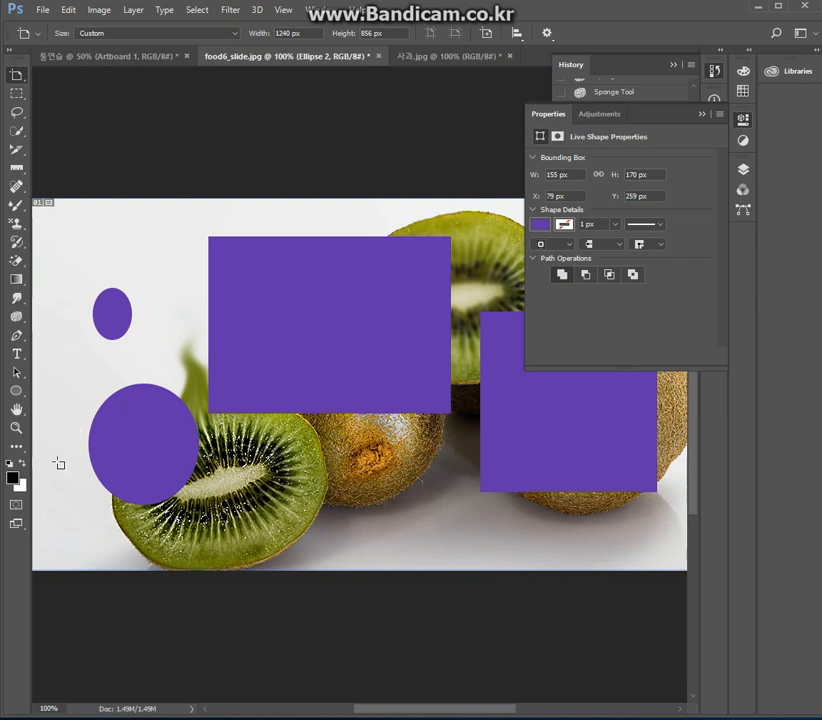
Step: Switch the kiwi image to Full Screen Mode With Menu Bar again and return to Standard Screen Mode
click(18, 523)
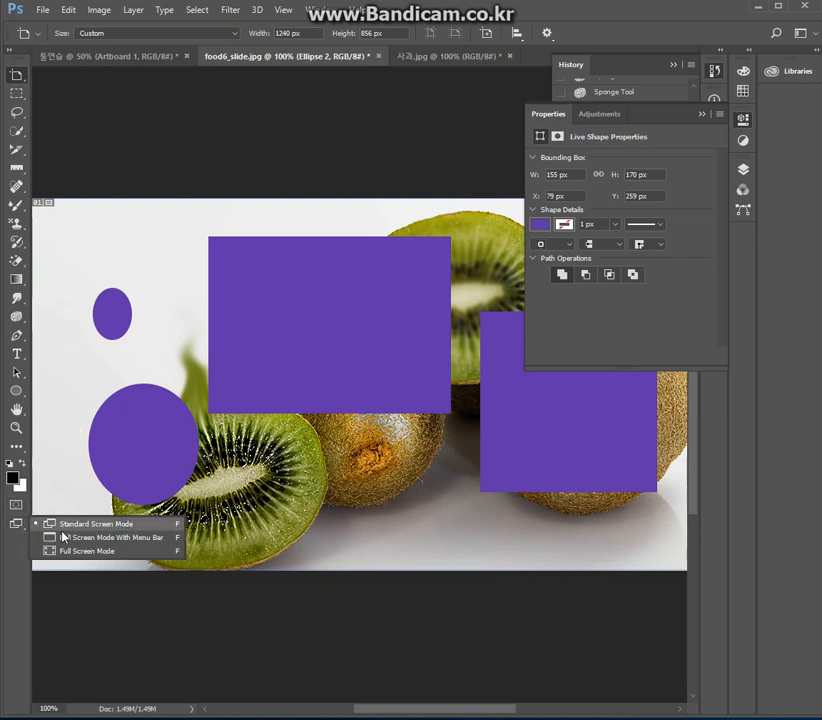
click(62, 538)
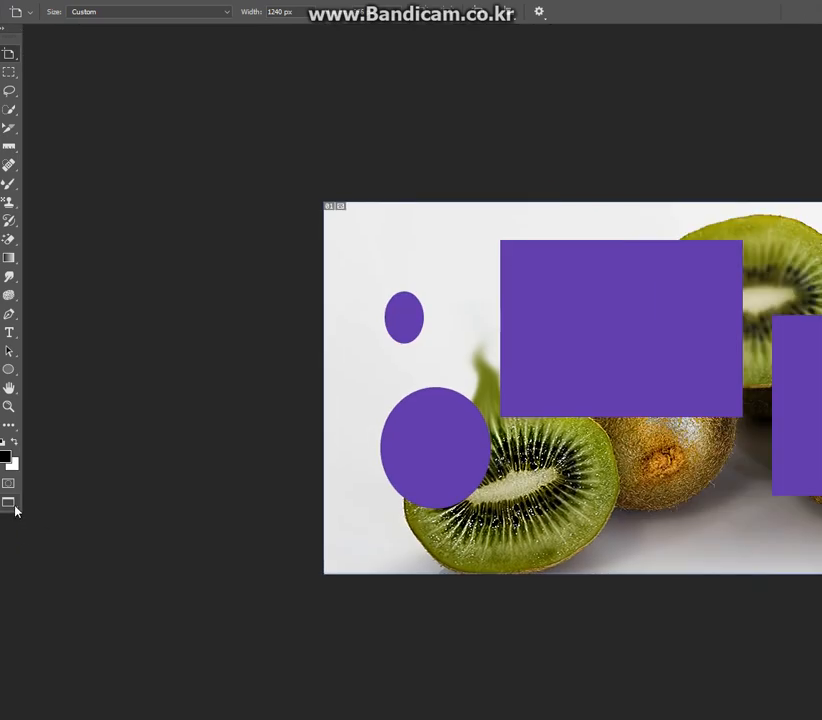
click(15, 510)
click(77, 502)
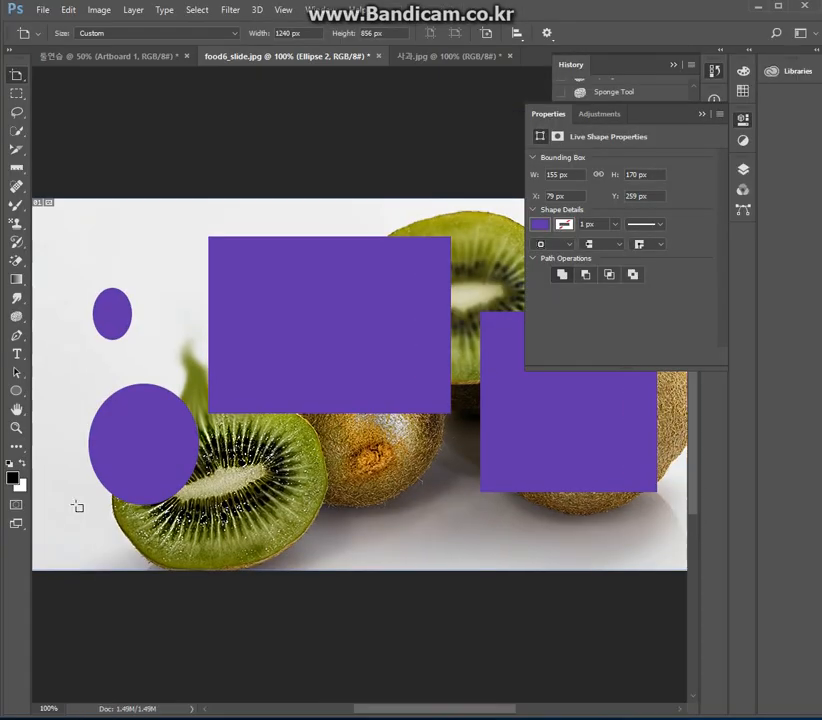
Step: Show the kiwi image in Full Screen Mode with the panels hidden and restore Standard Screen Mode
click(16, 523)
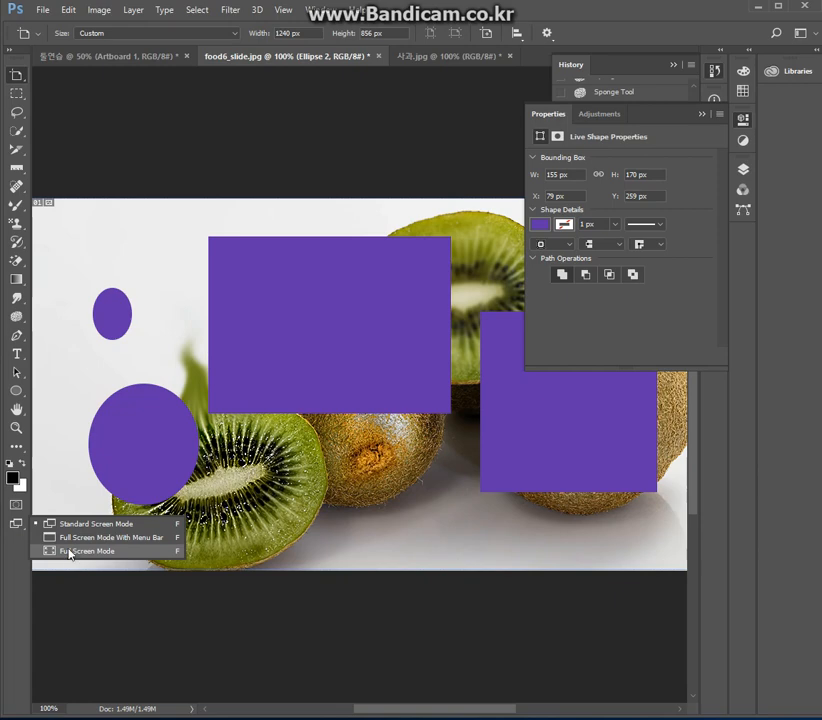
click(69, 551)
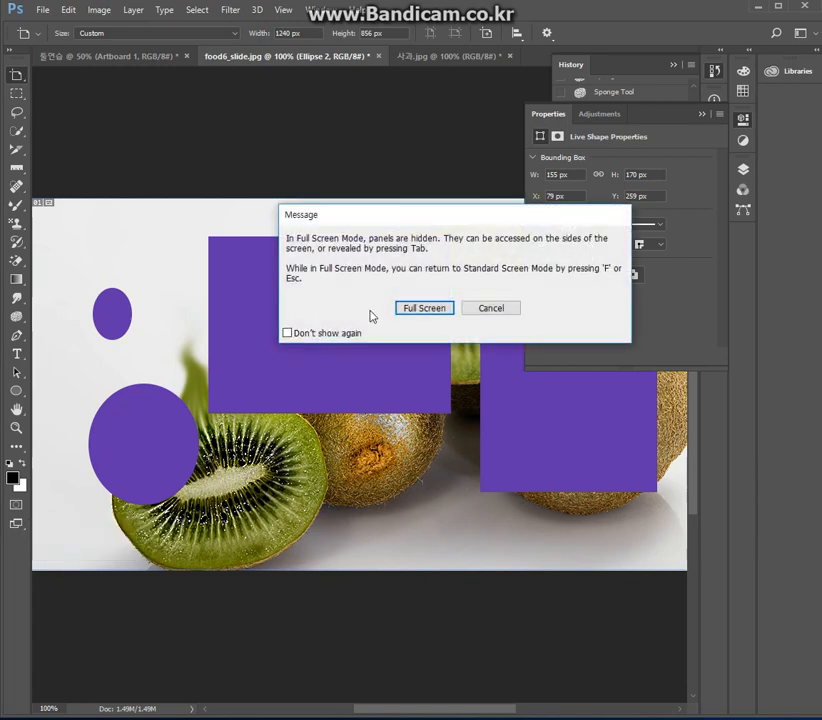
click(425, 308)
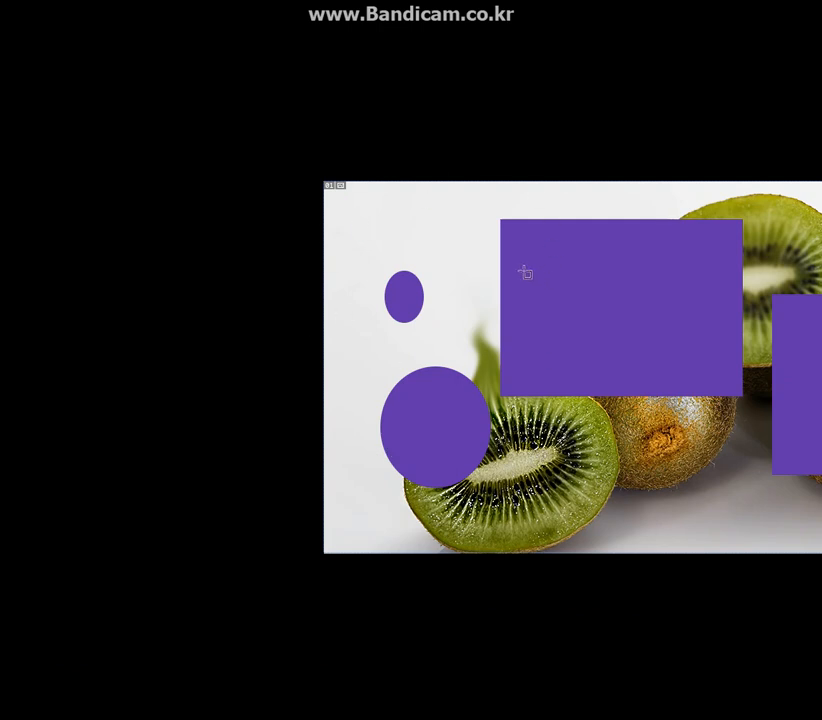
key(f)
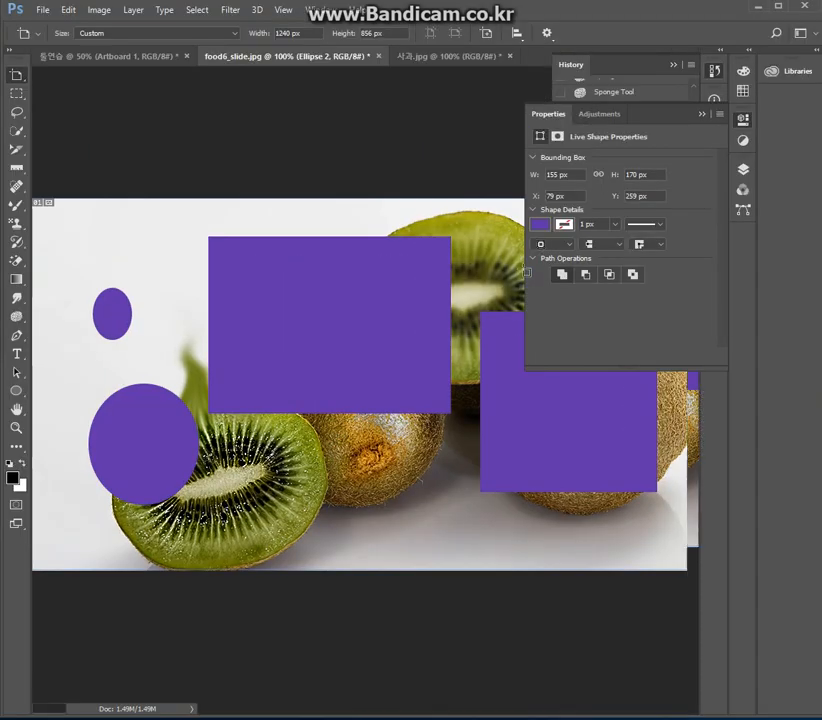